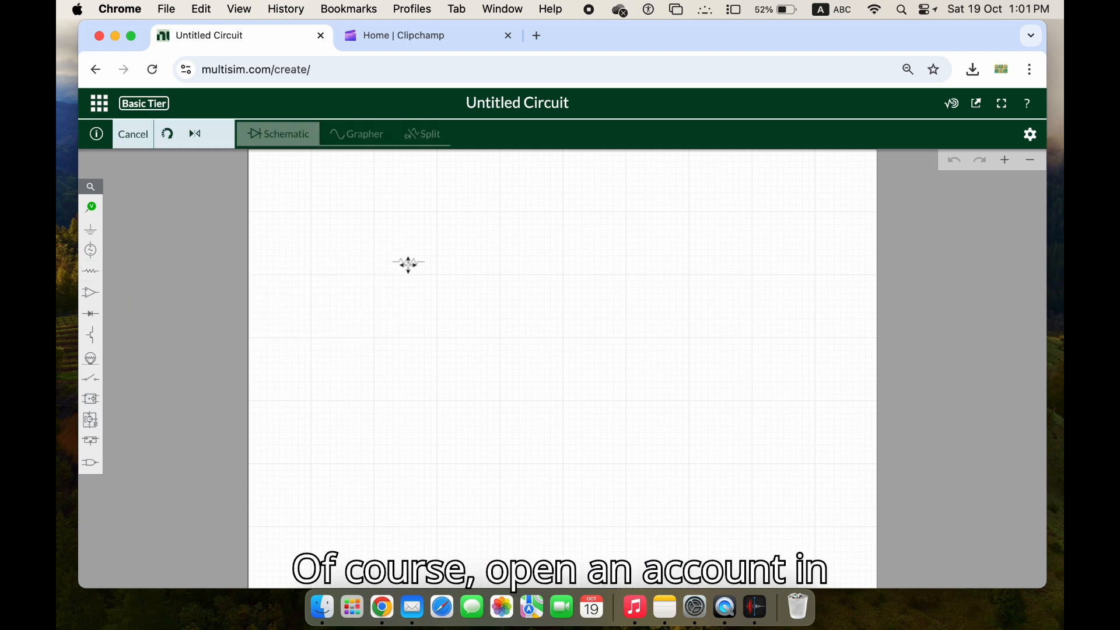
Place the first resistor in the upper part of the empty schematic
click(409, 264)
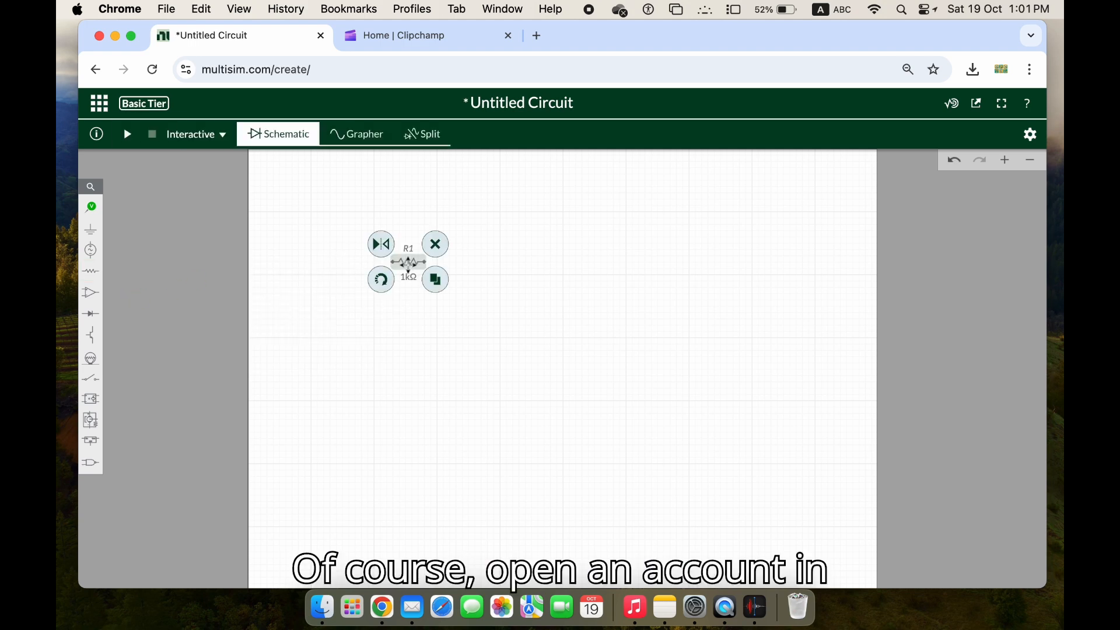
click(1006, 161)
click(1006, 161)
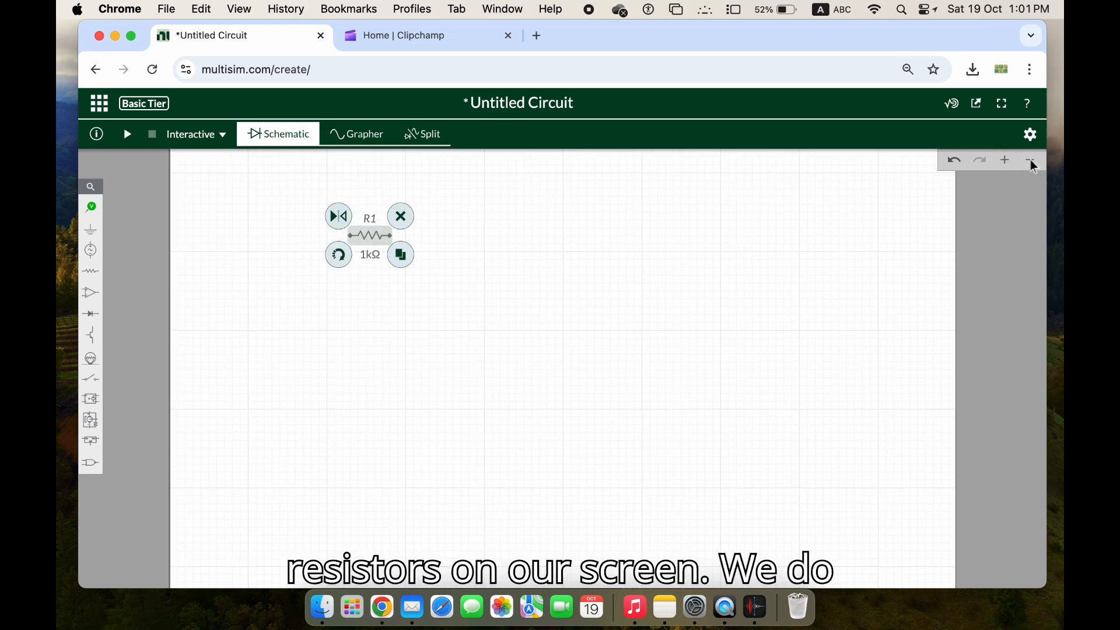
click(1006, 161)
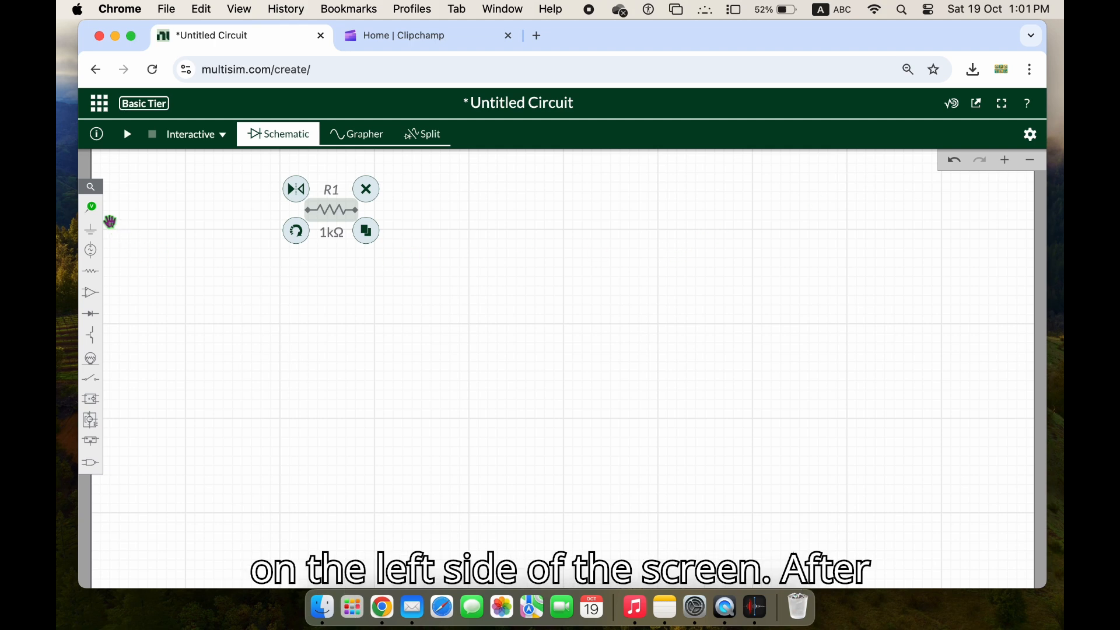
Add two more resistors to the schematic, stepping downward and to the right of R1
click(88, 272)
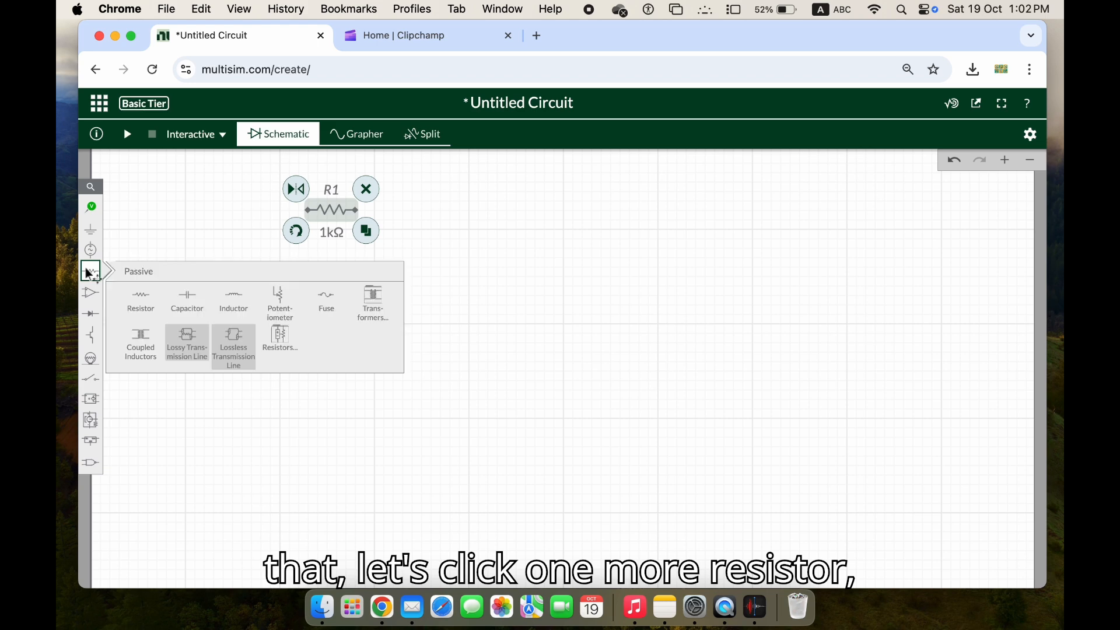
click(145, 302)
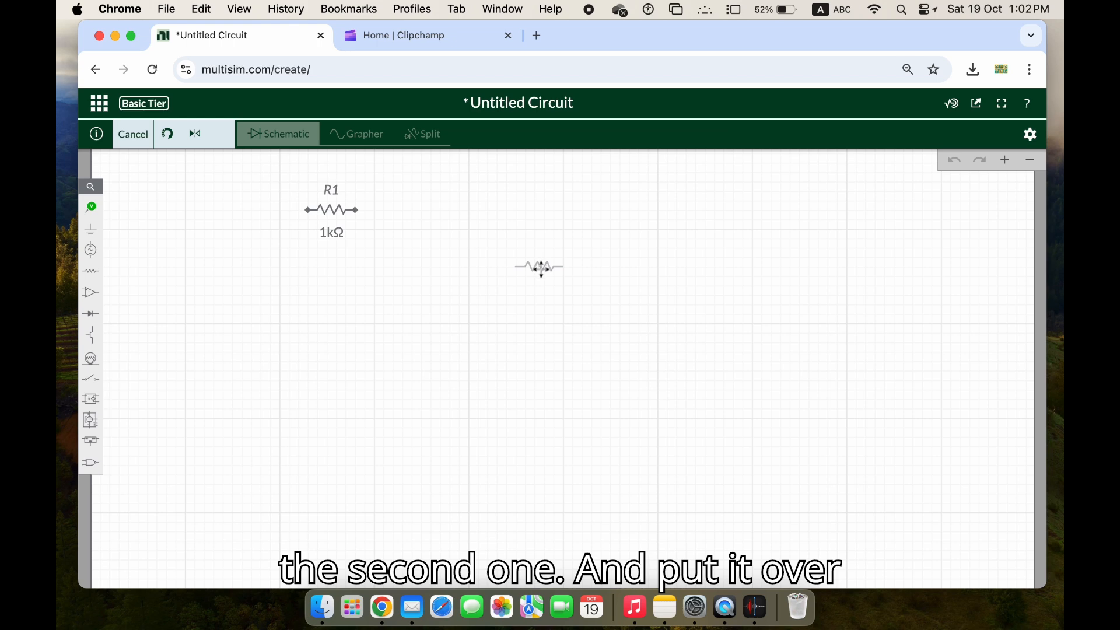
click(542, 268)
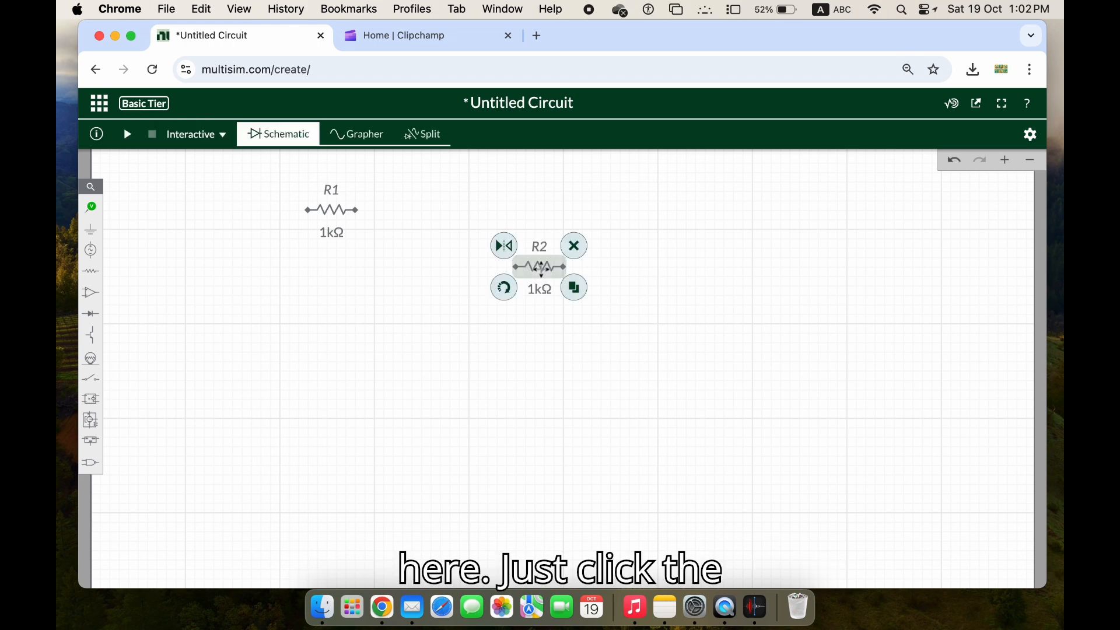
click(95, 273)
click(143, 299)
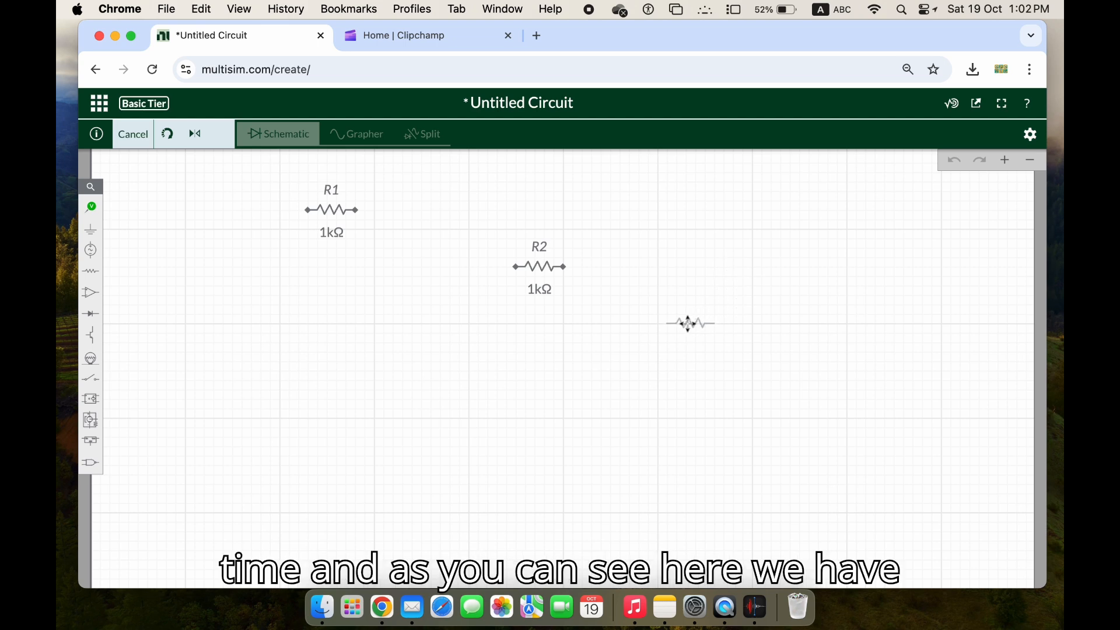
click(687, 324)
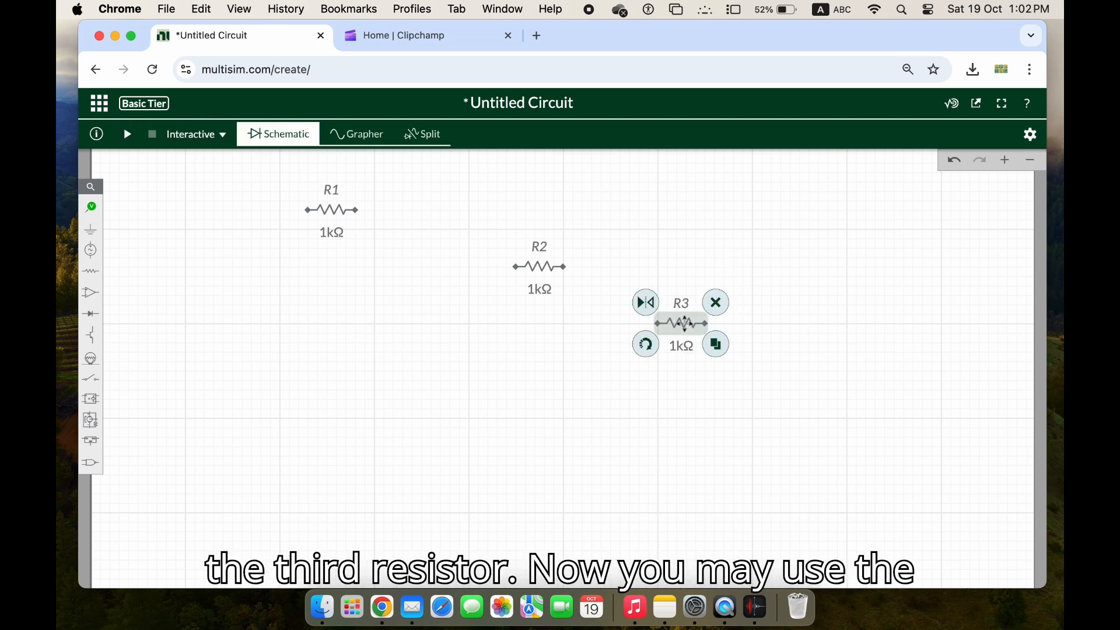
Move R2 and R1 level with R3 so the three resistors form a spaced horizontal row
click(539, 266)
drag(539, 266, 492, 323)
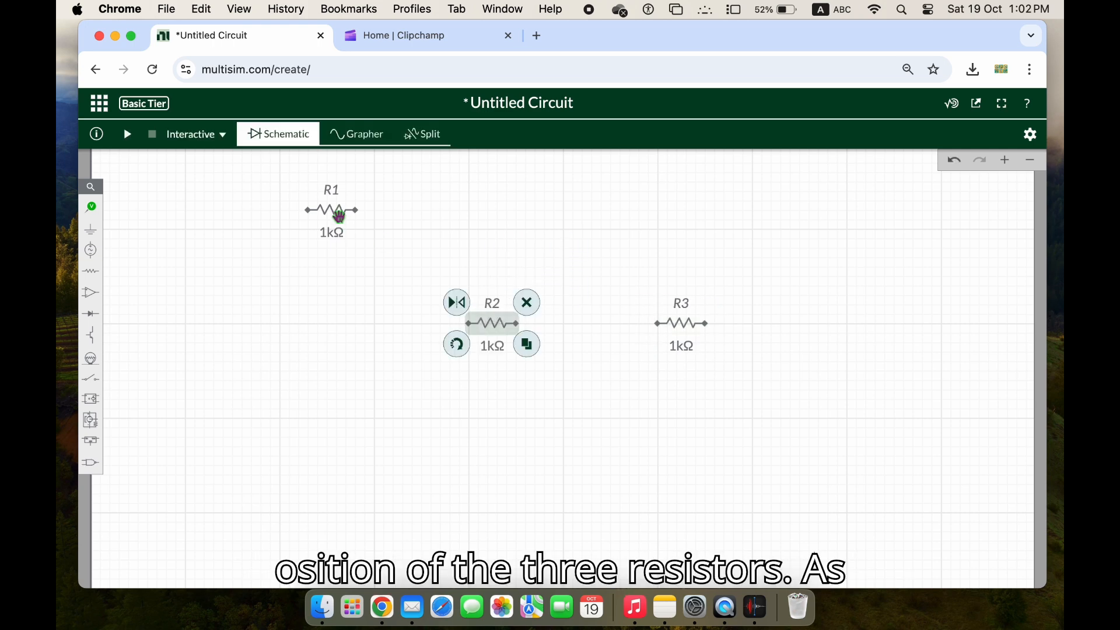
drag(337, 210, 315, 322)
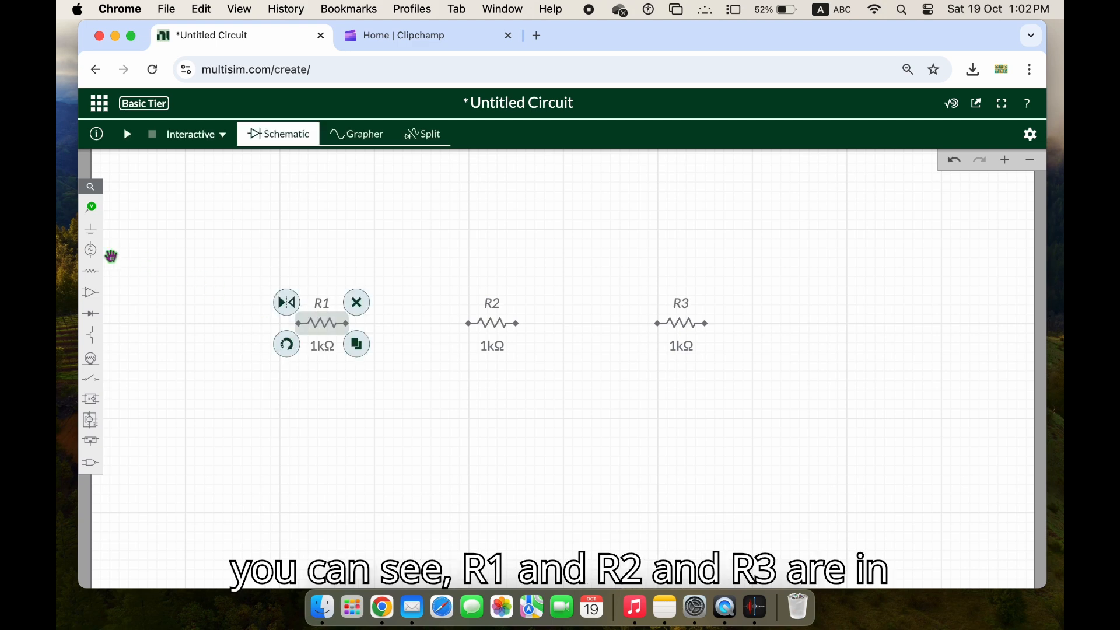
Place a DC voltage source to the left of R1, in line with the resistor row
click(93, 255)
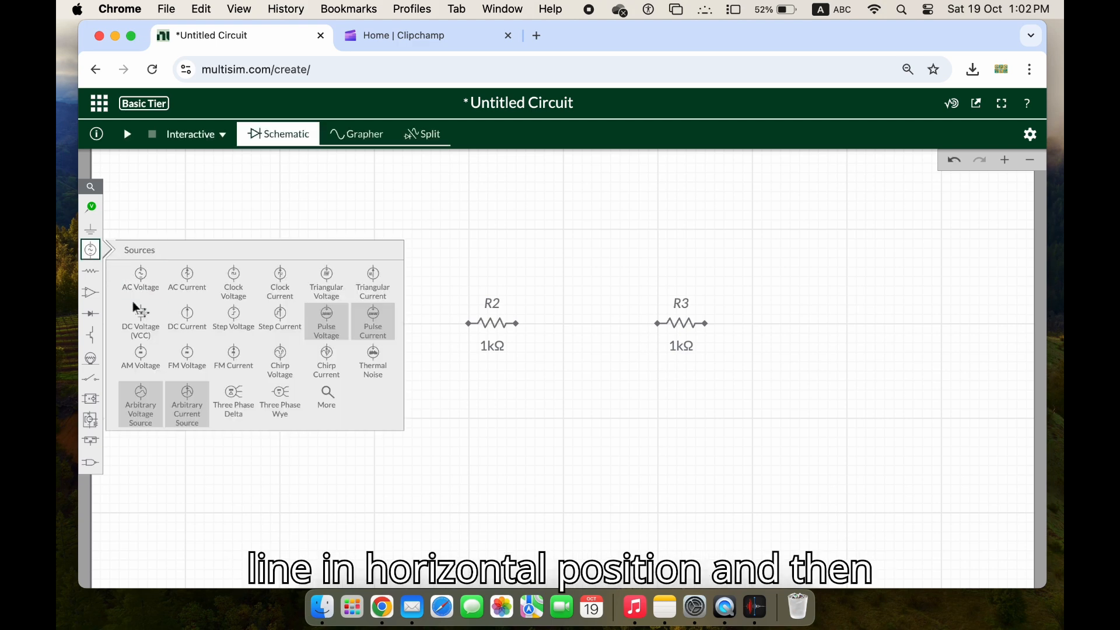
click(142, 318)
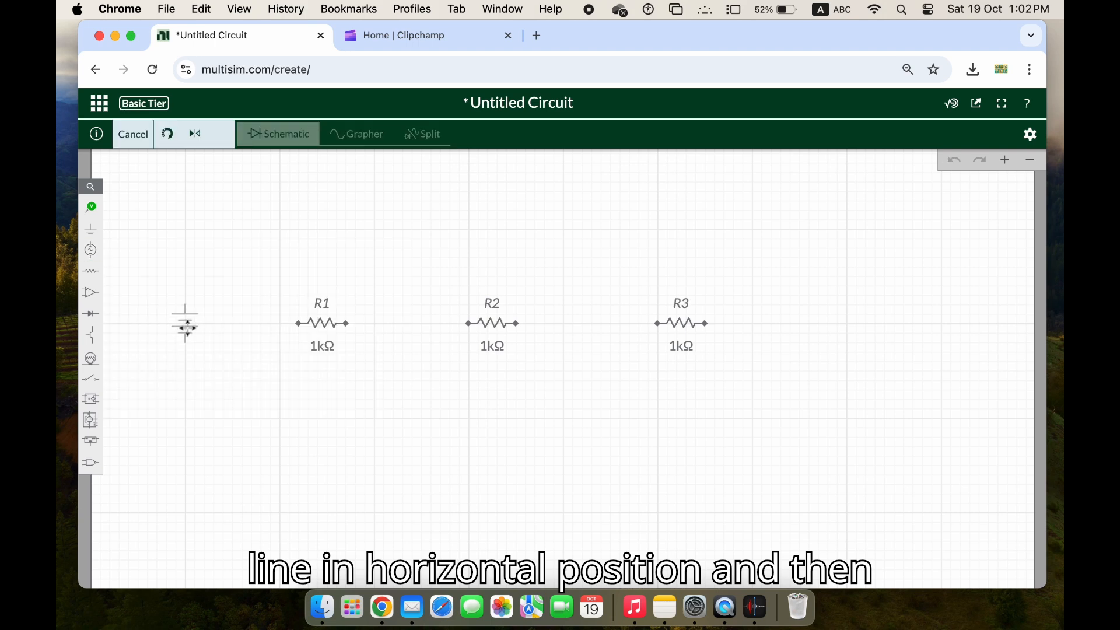
click(185, 325)
Rotate resistors R1, R2 and R3 to a vertical orientation
click(320, 324)
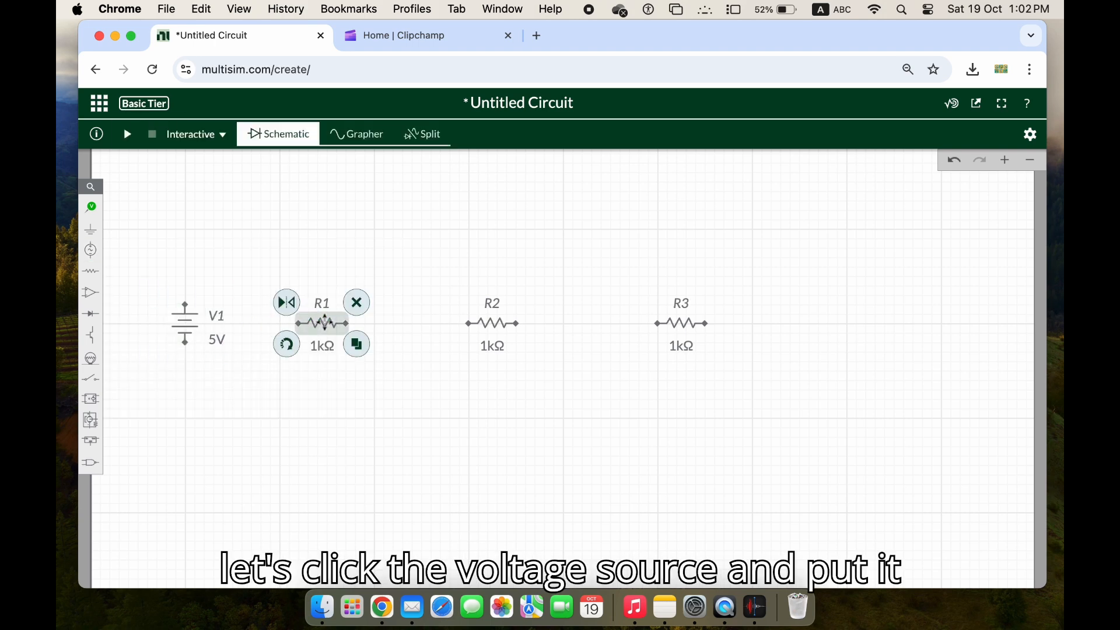
click(287, 345)
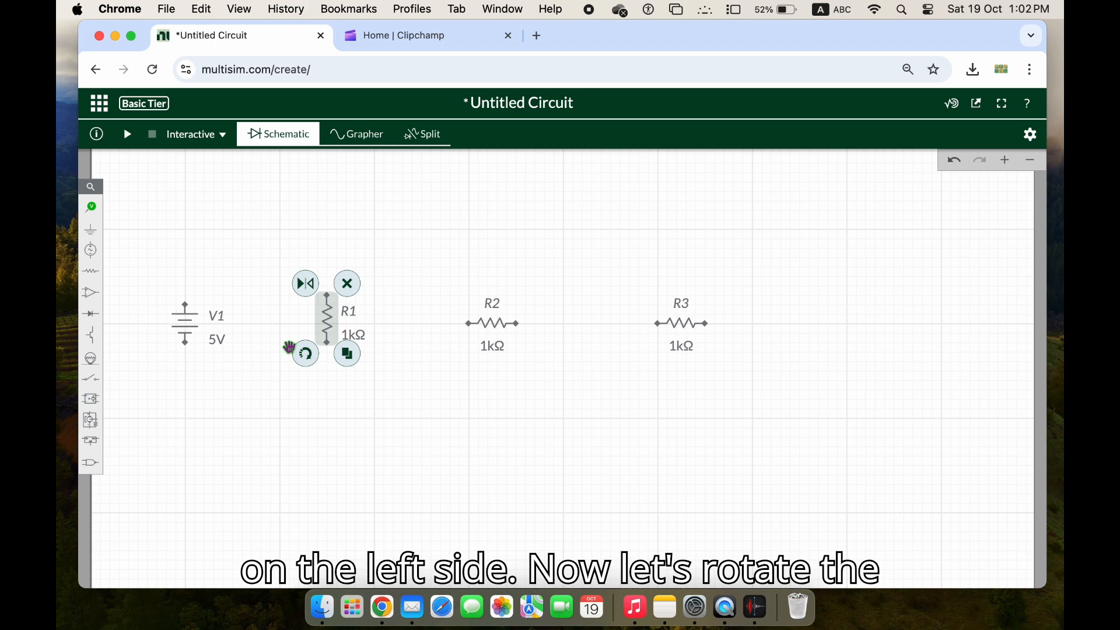
click(492, 328)
click(457, 352)
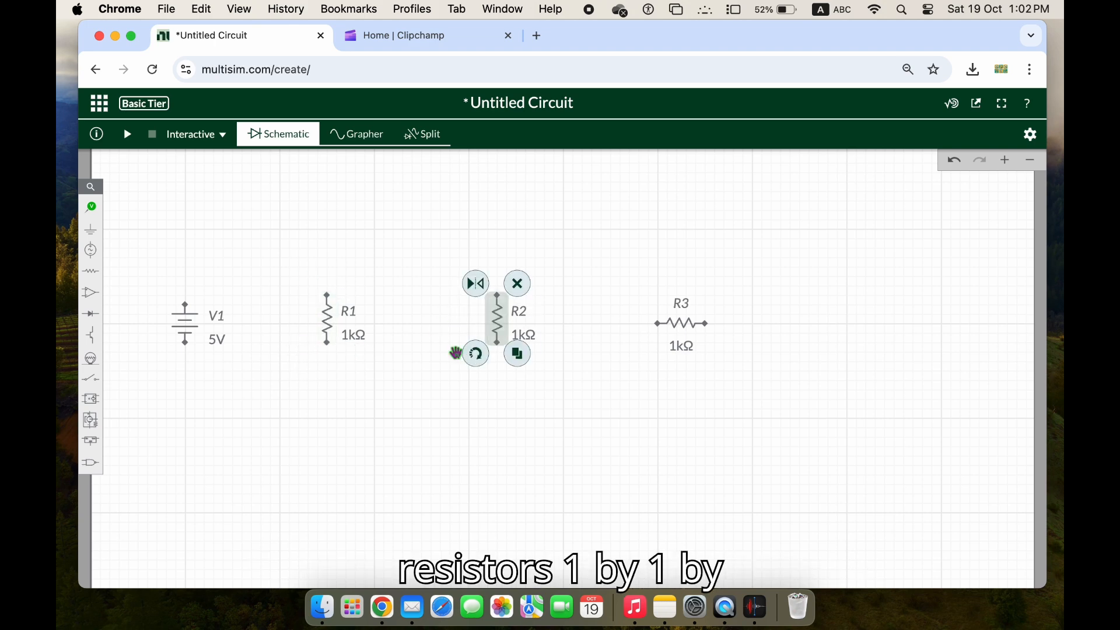
click(679, 328)
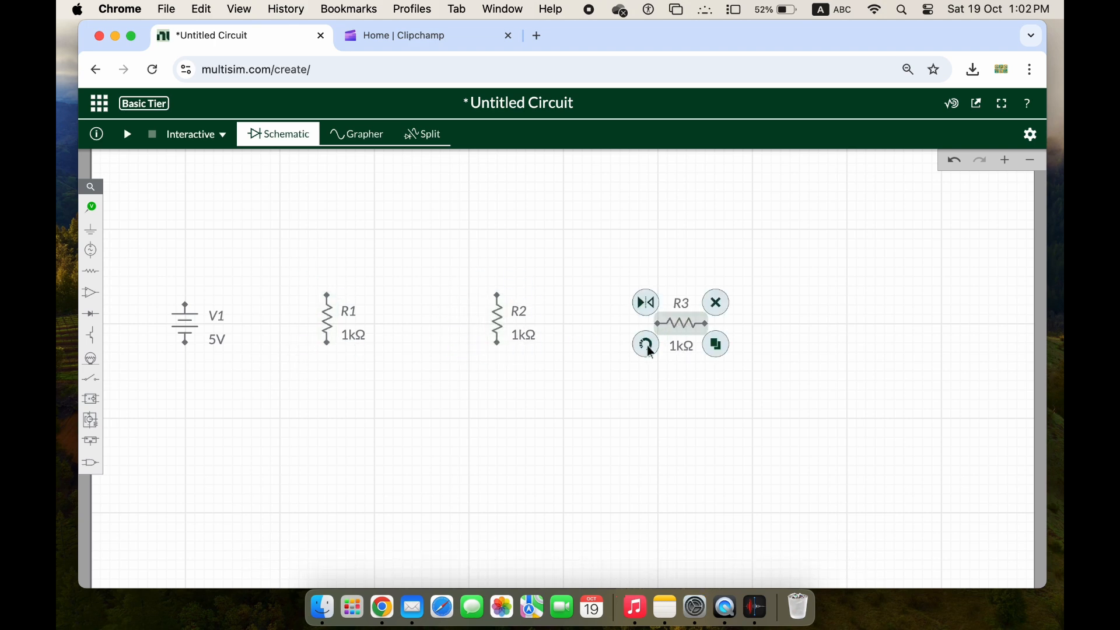
click(649, 346)
click(259, 275)
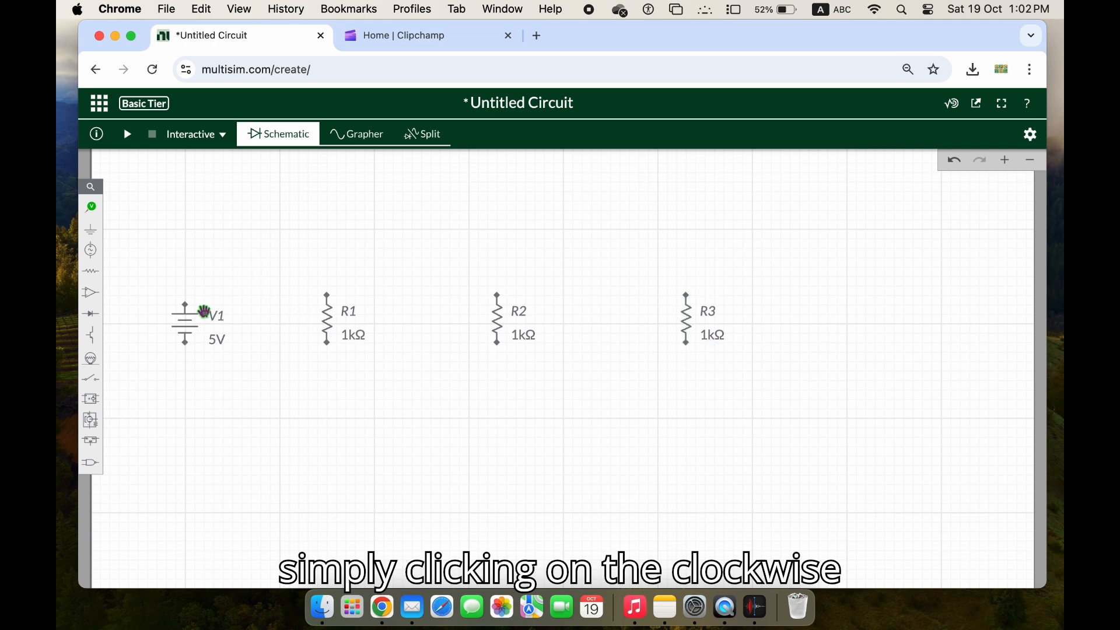
Rename the DC voltage source as Vs
click(222, 319)
double_click(986, 165)
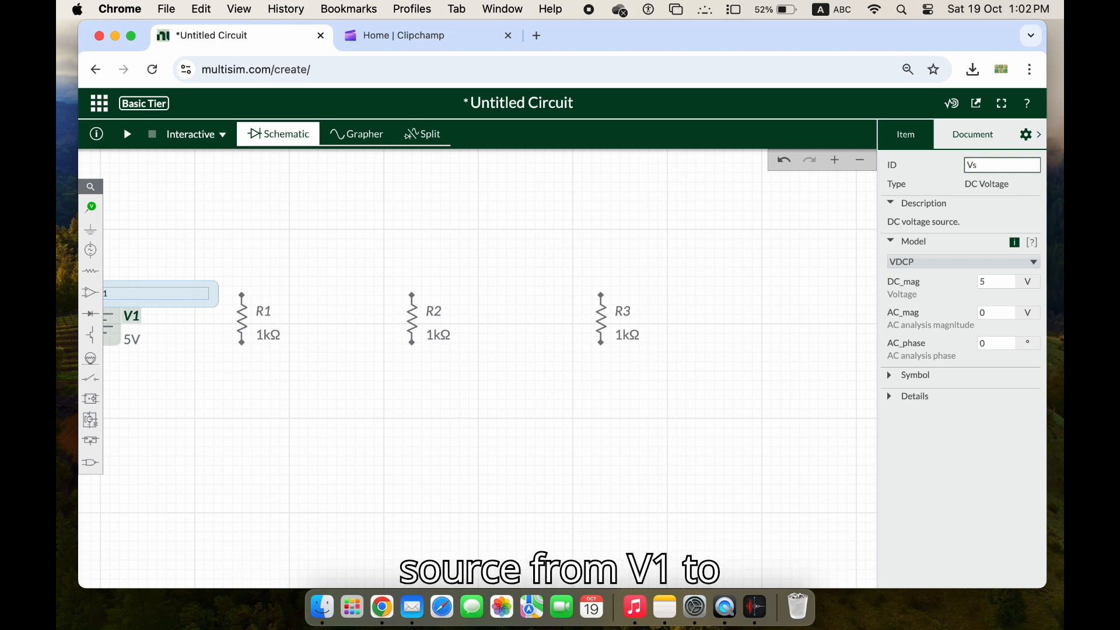
key(Return)
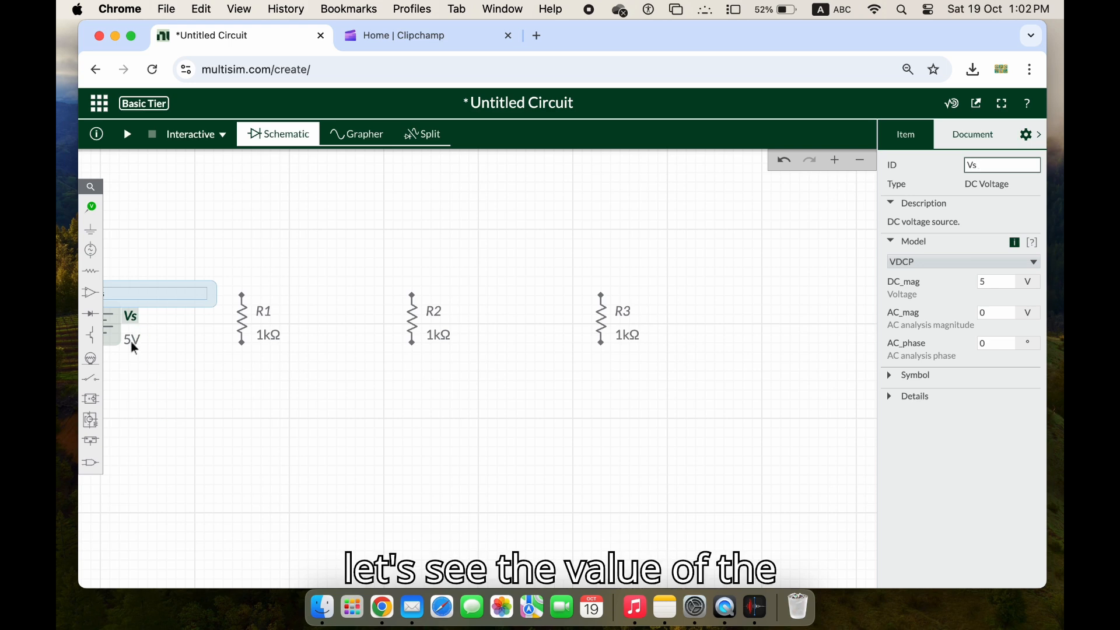
click(153, 386)
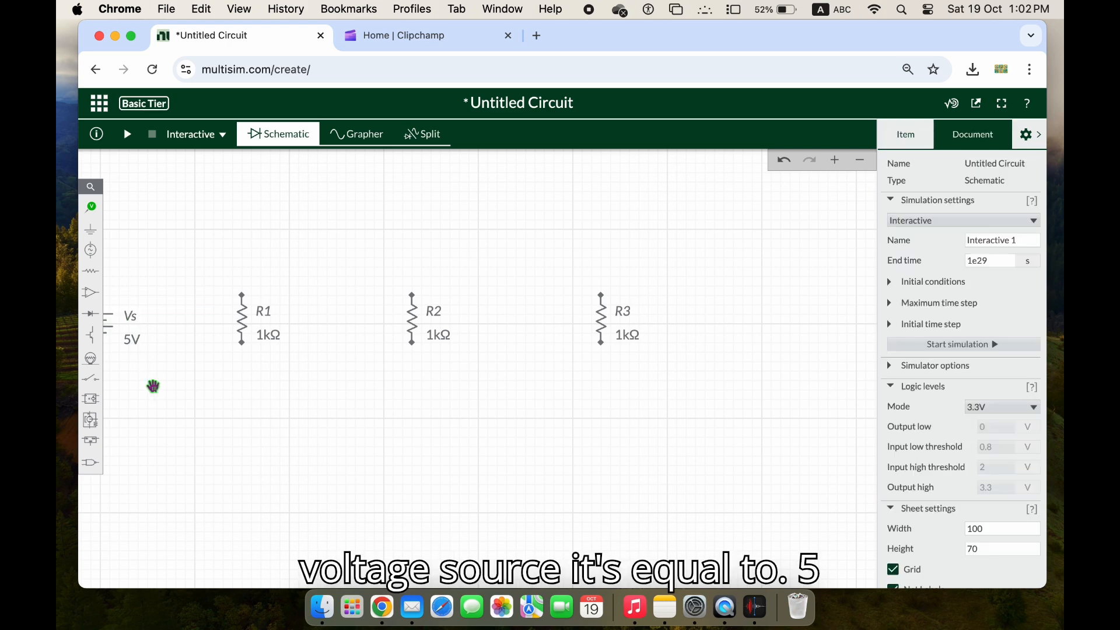
Set the DC magnitude of source Vs to 25 V
click(132, 345)
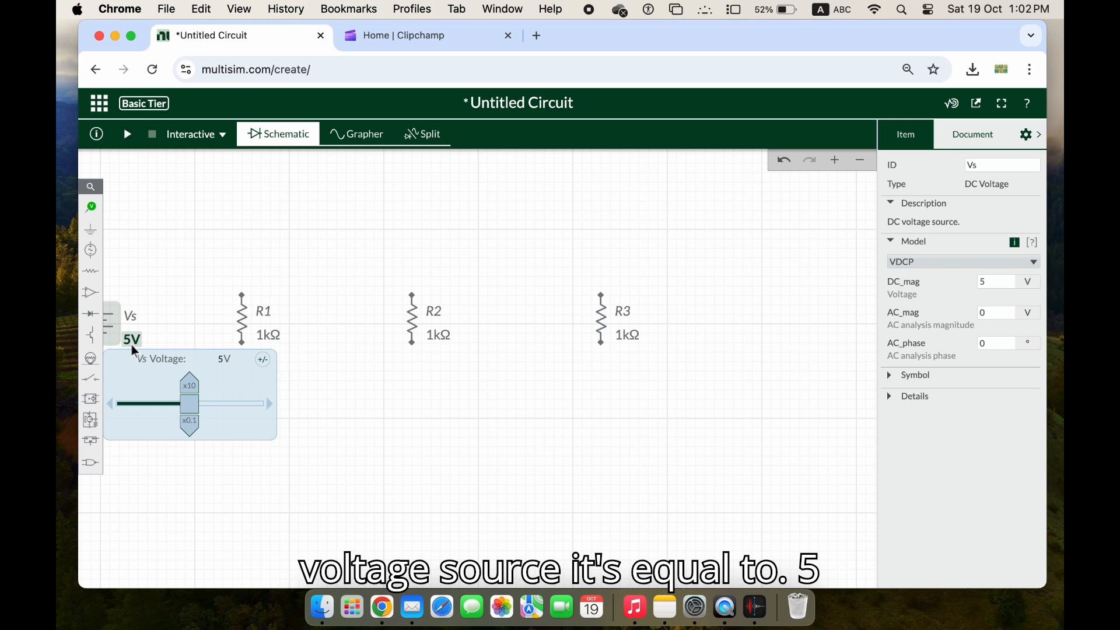
click(990, 276)
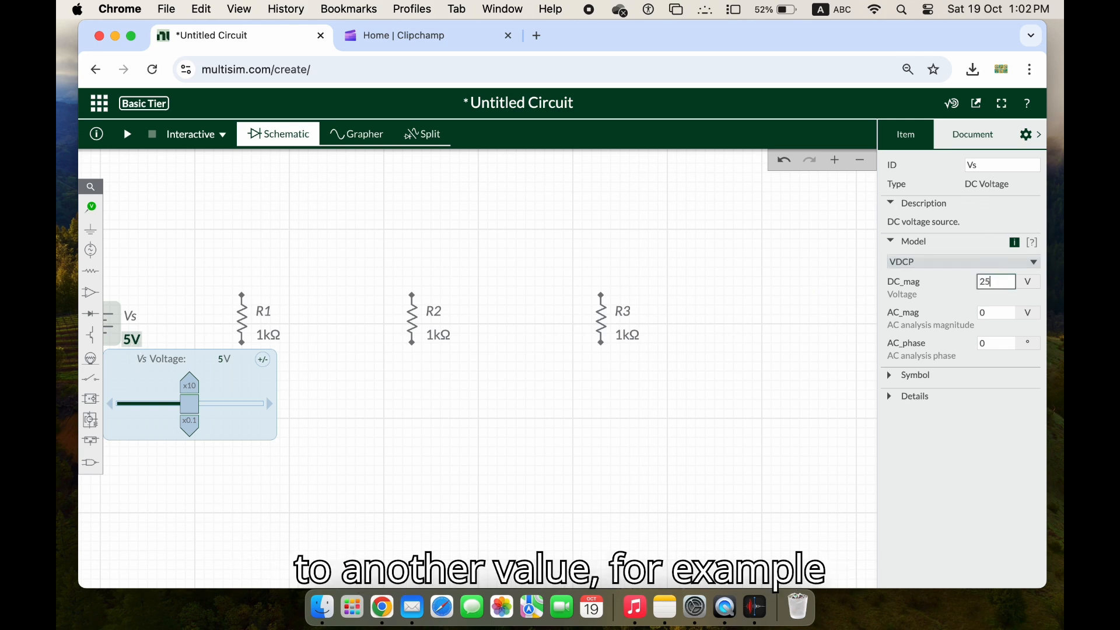
text(25)
key(Return)
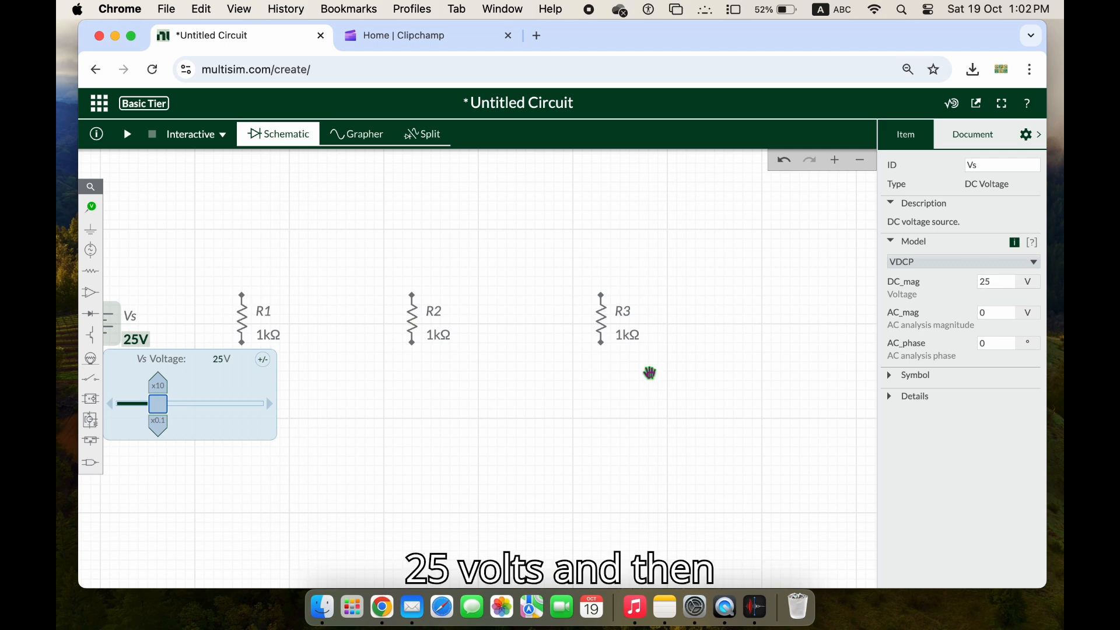
click(344, 429)
Set the resistance of R1 to 500 Ω
click(277, 337)
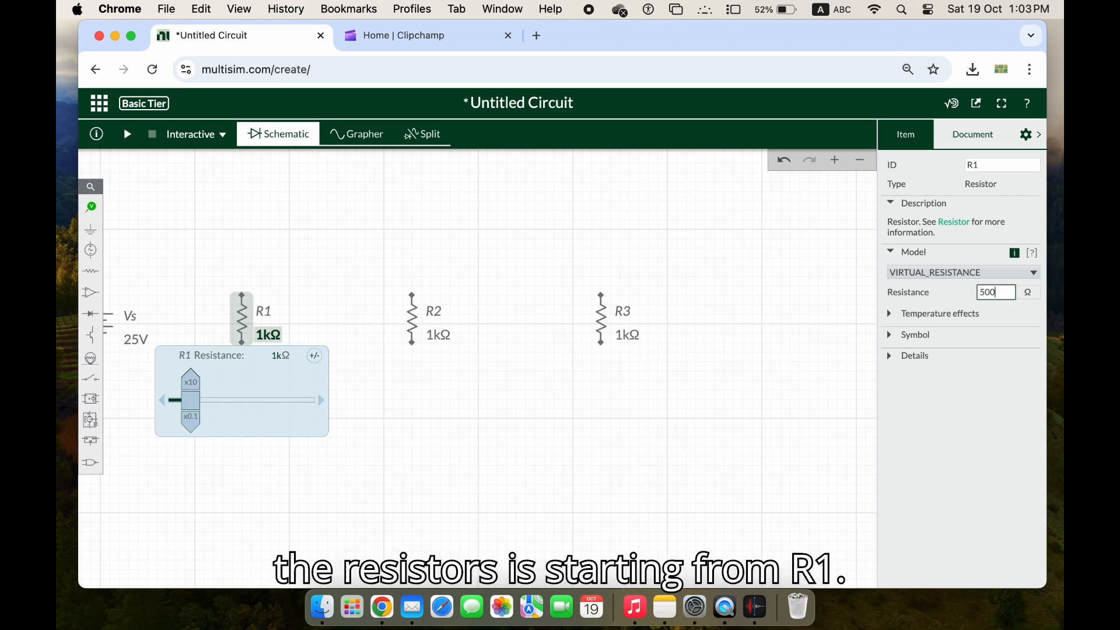
text(500)
key(Return)
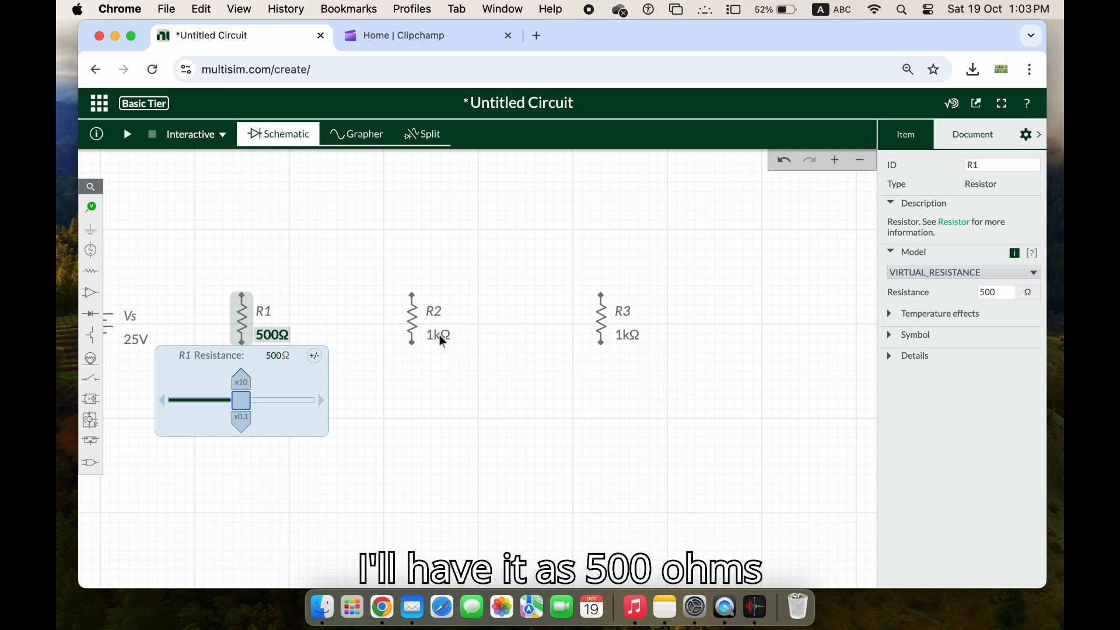
Set the resistance of R2 to 100 Ω
click(440, 336)
click(1005, 291)
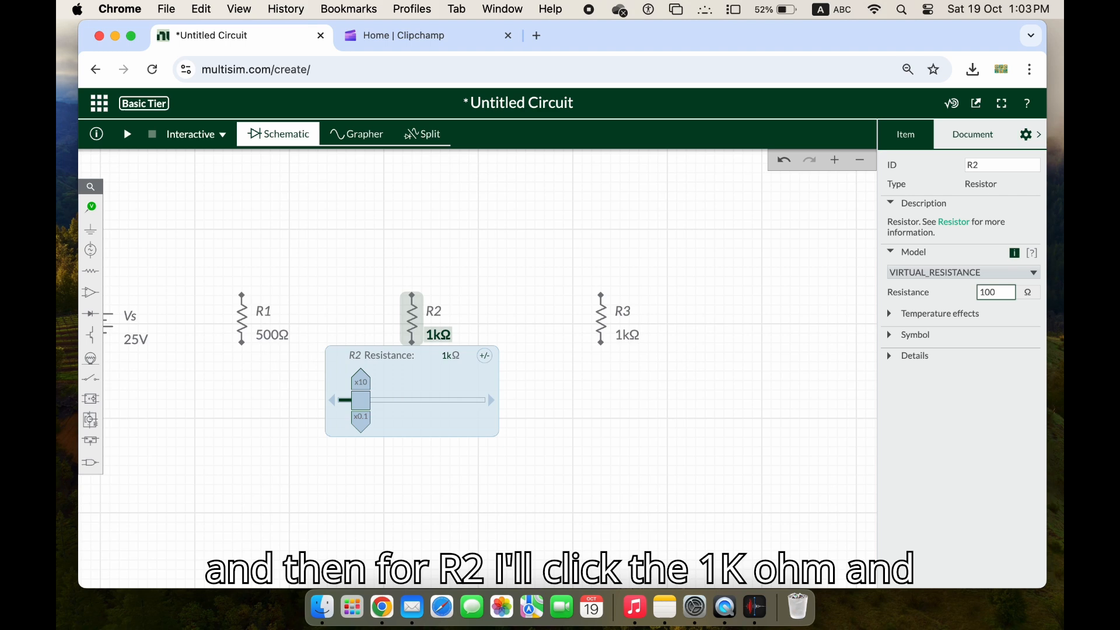
key(Return)
click(544, 390)
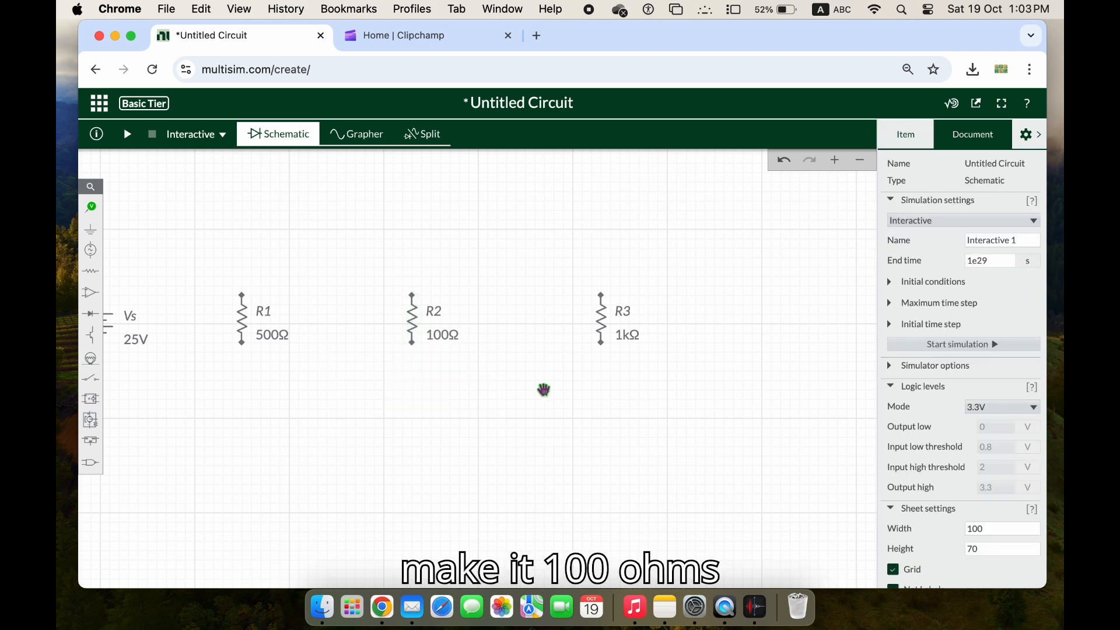
Wire the upper terminal of Vs over the other resistors to the upper terminal of R3 and hide the wire's net label
drag(344, 522, 473, 536)
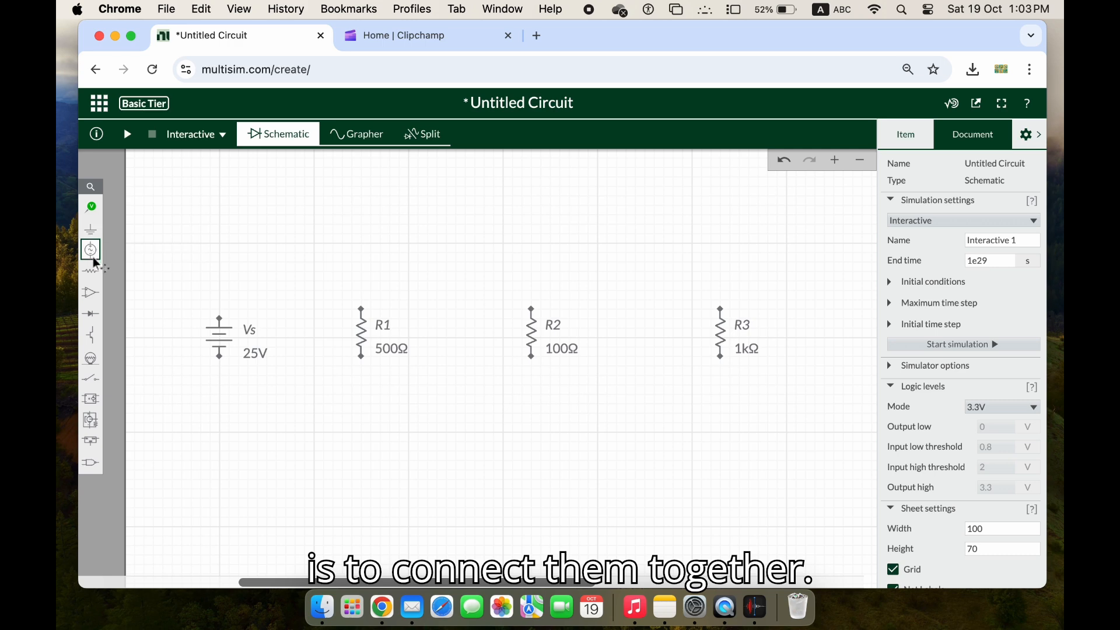
click(227, 319)
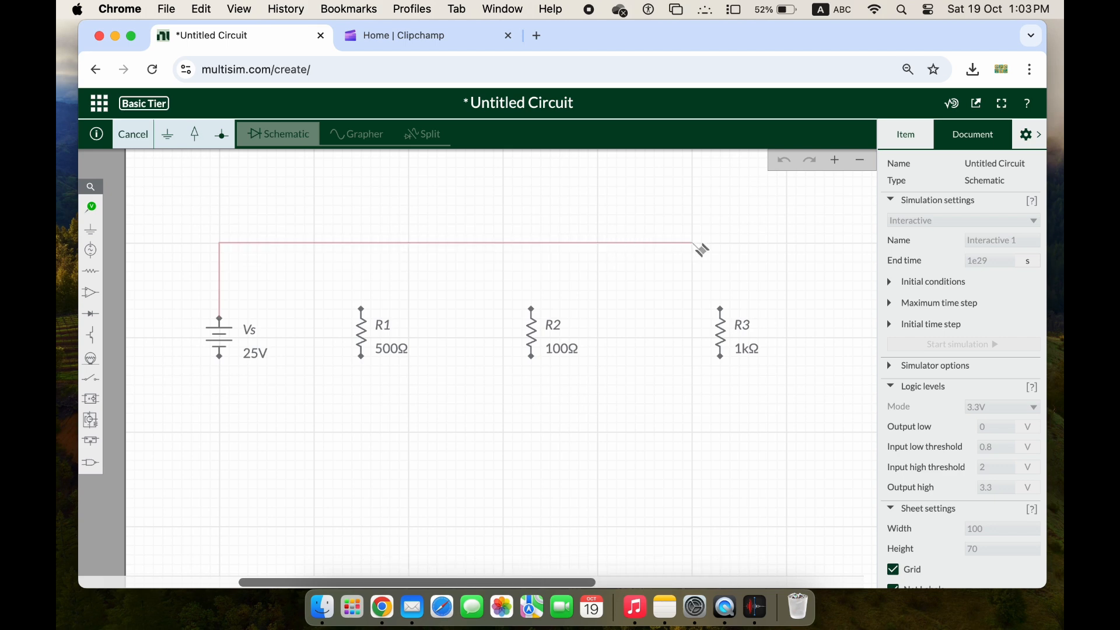
click(722, 311)
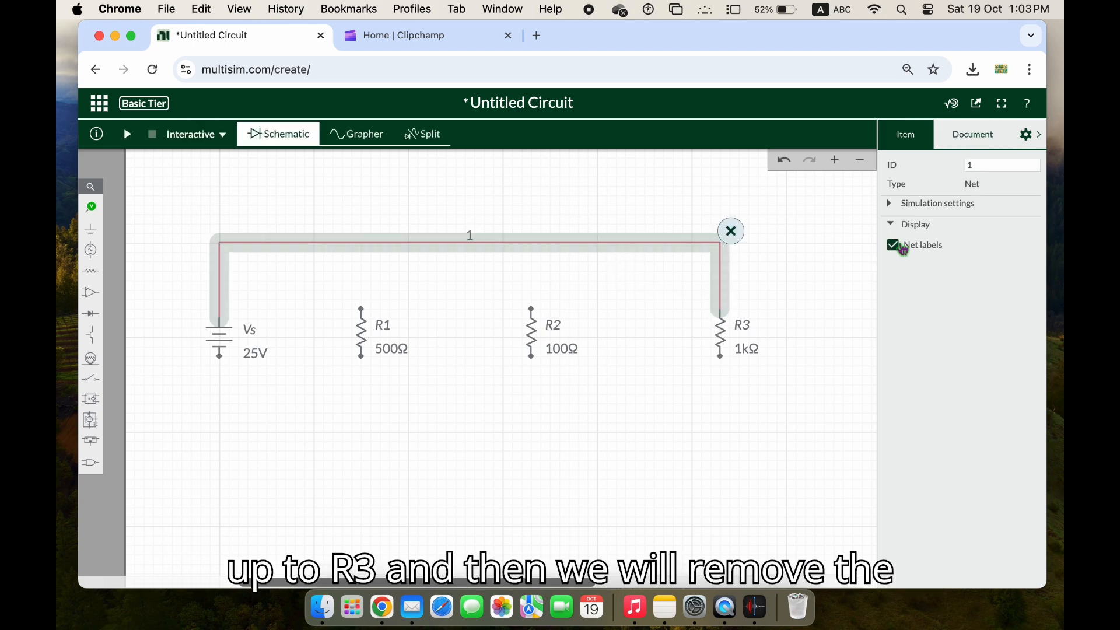
click(893, 245)
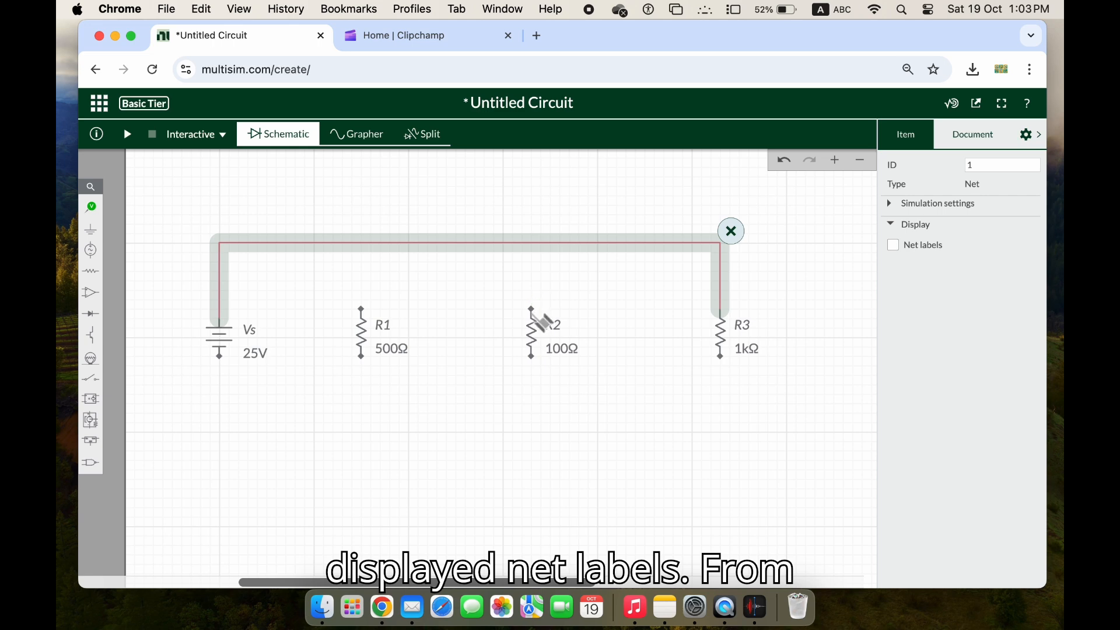
Connect the upper terminals of R2 and R1 to the top wire
click(532, 308)
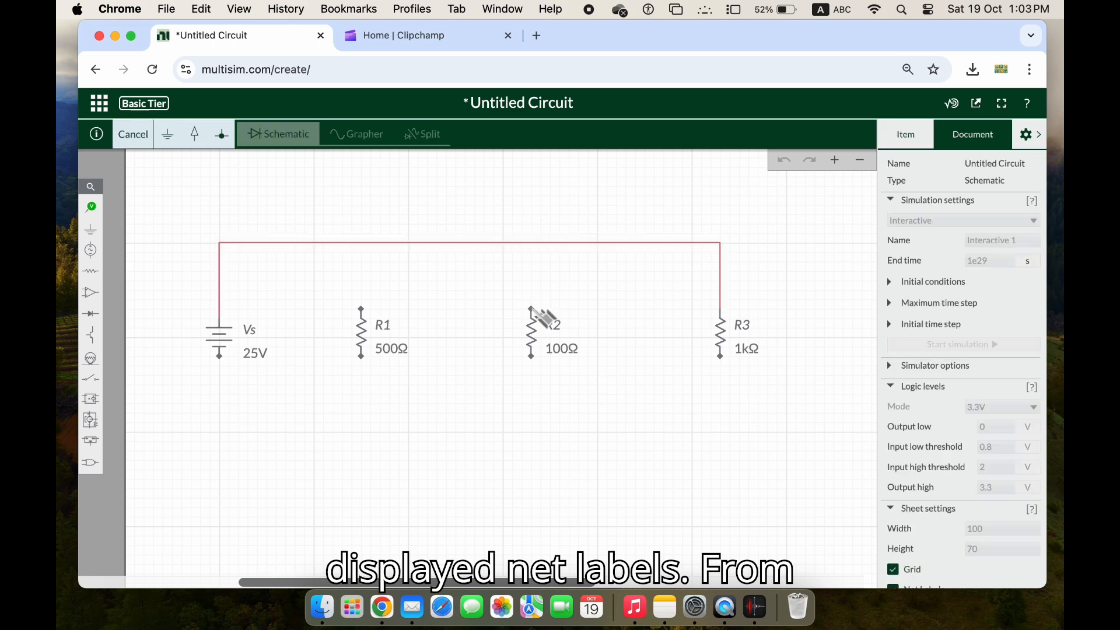
click(532, 242)
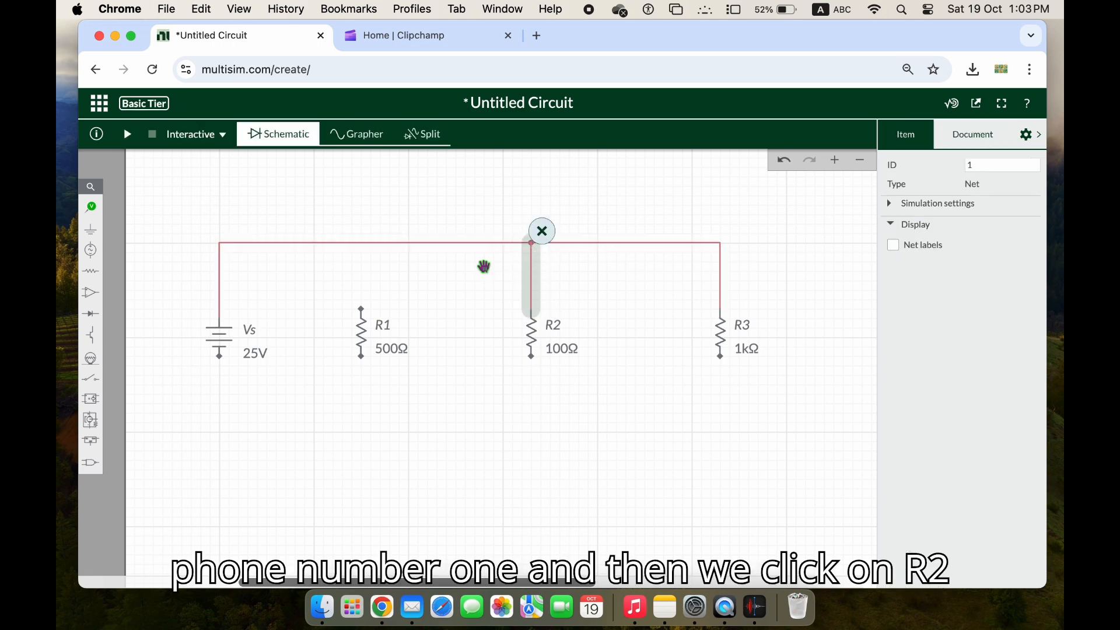
click(361, 307)
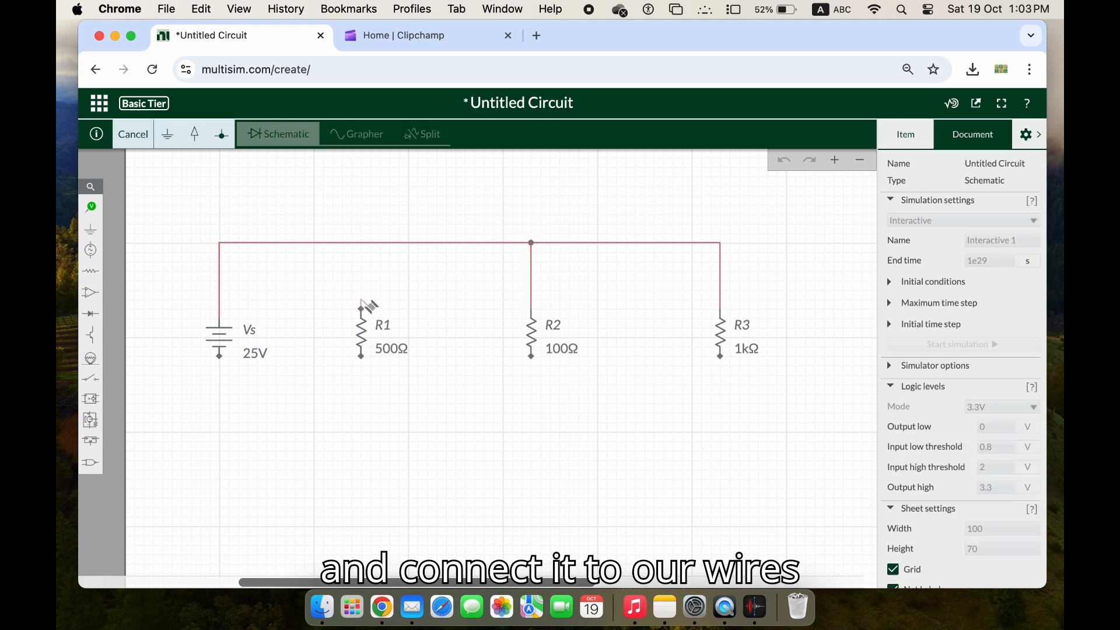
click(361, 243)
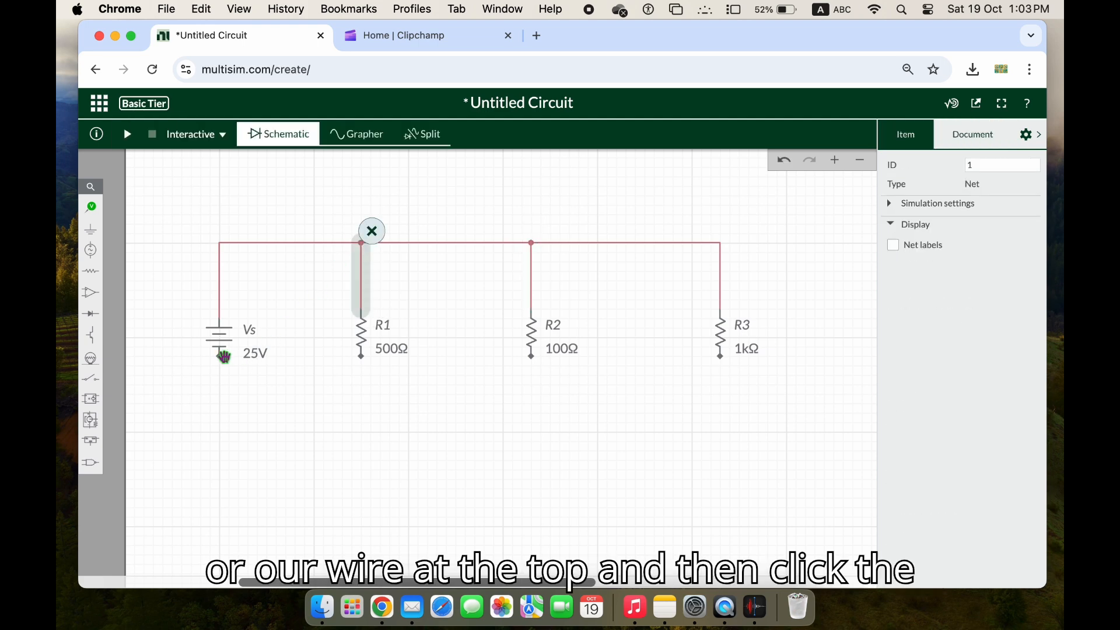
Wire the lower terminal of Vs below the other resistors to the lower terminal of R3 and hide the wire's net label
click(221, 357)
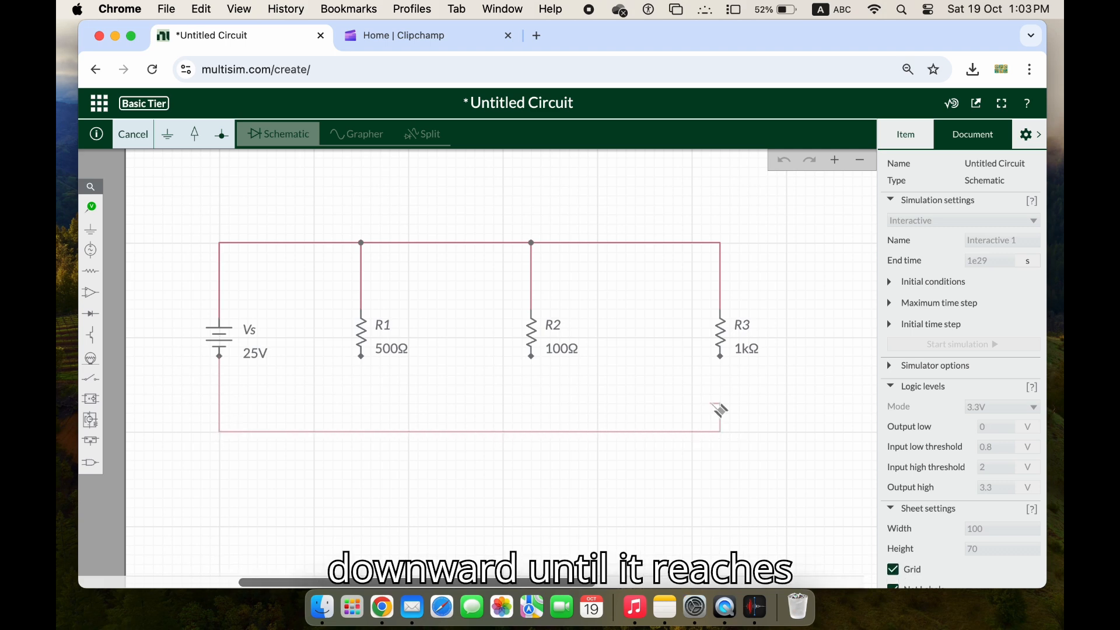
click(721, 357)
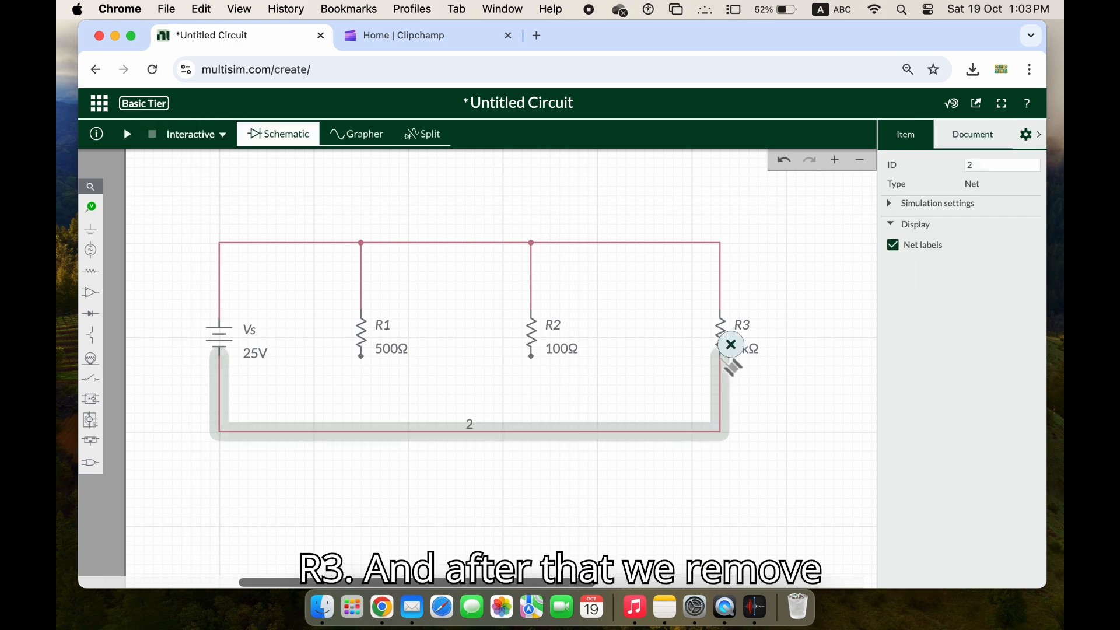
click(899, 249)
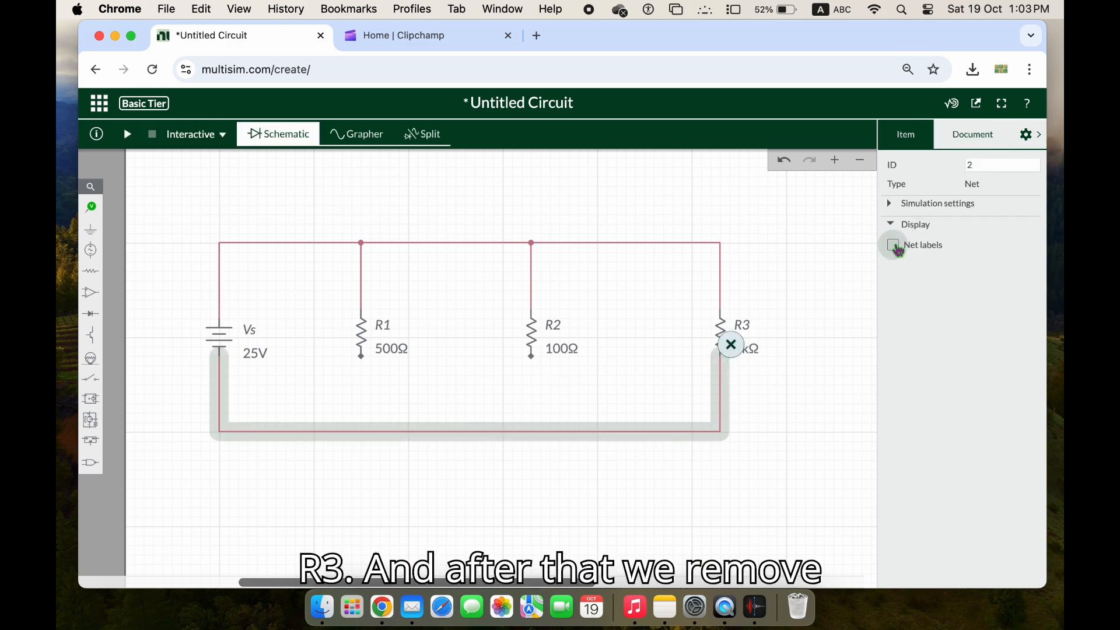
Connect the lower terminals of R2 and R1 to the bottom wire
click(531, 357)
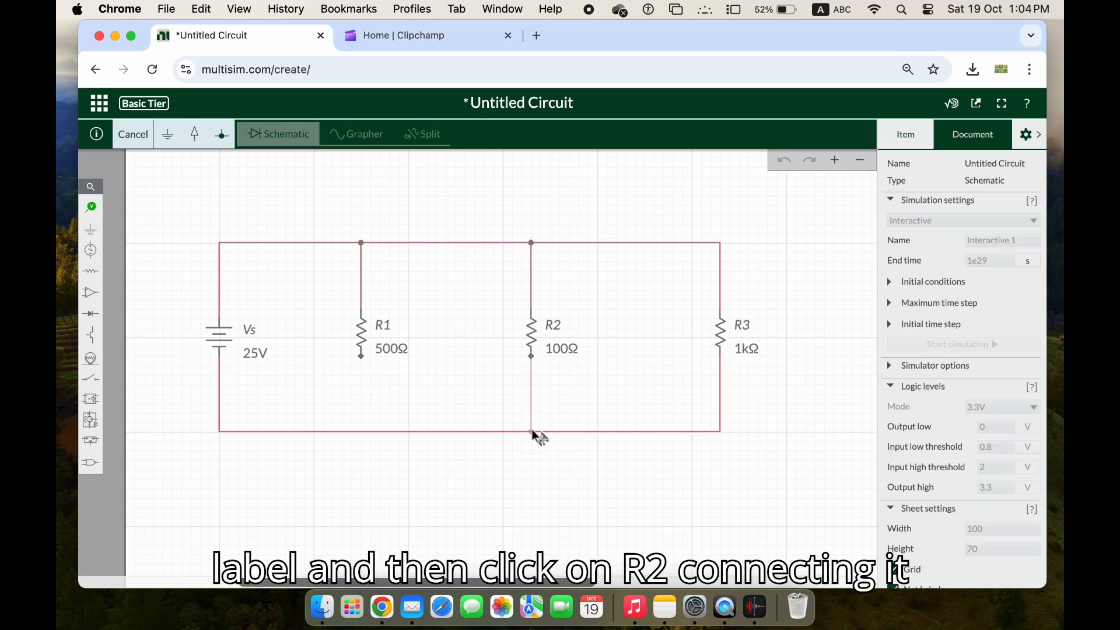
click(532, 432)
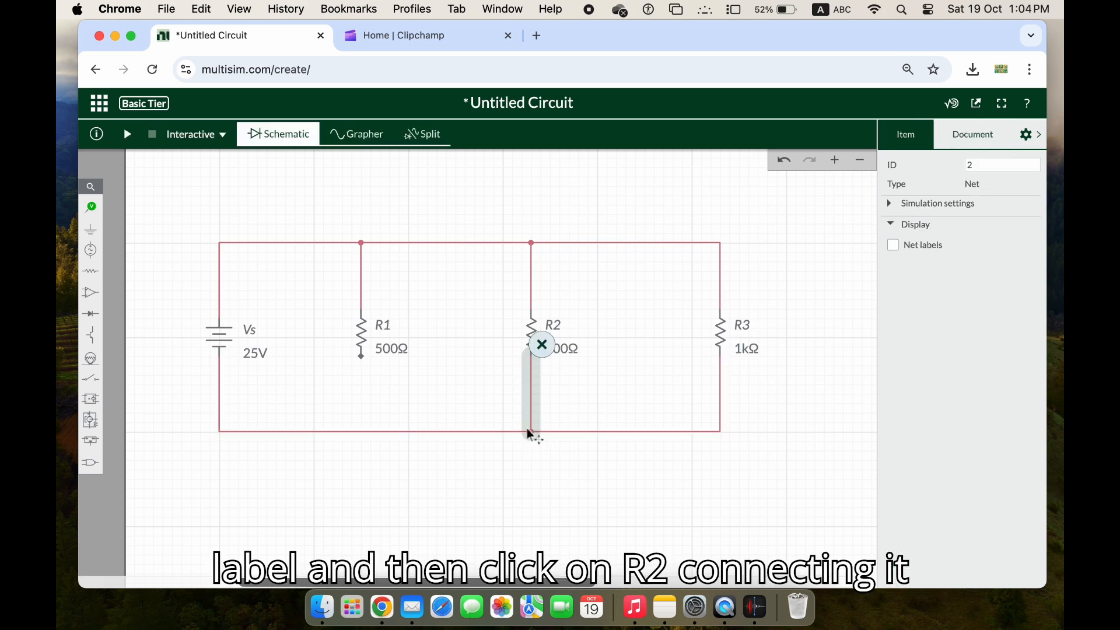
click(362, 358)
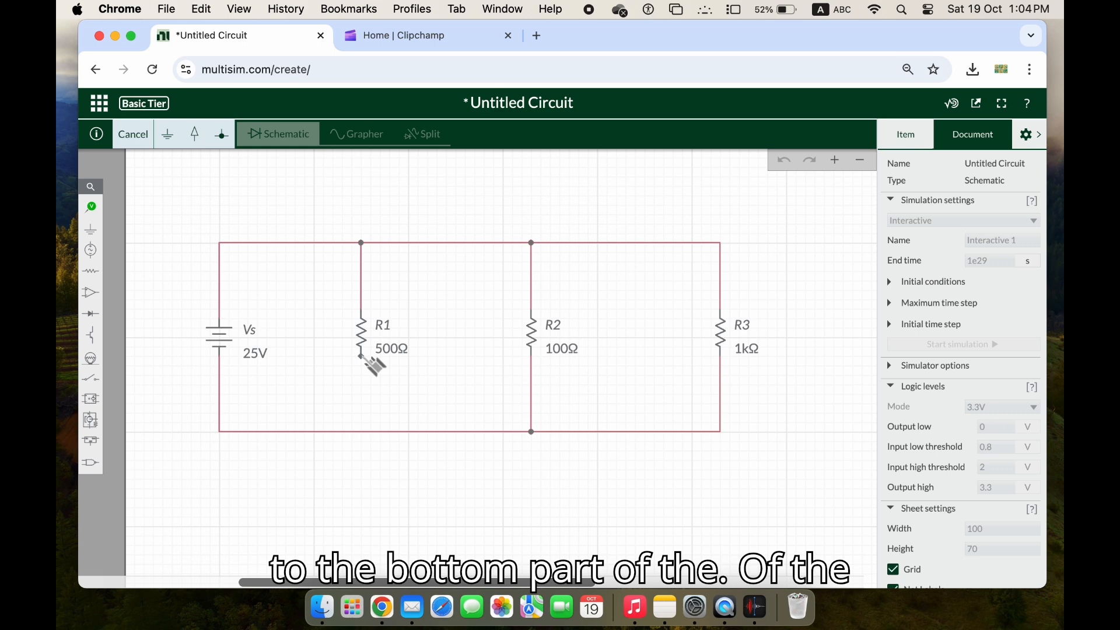
click(362, 432)
click(304, 382)
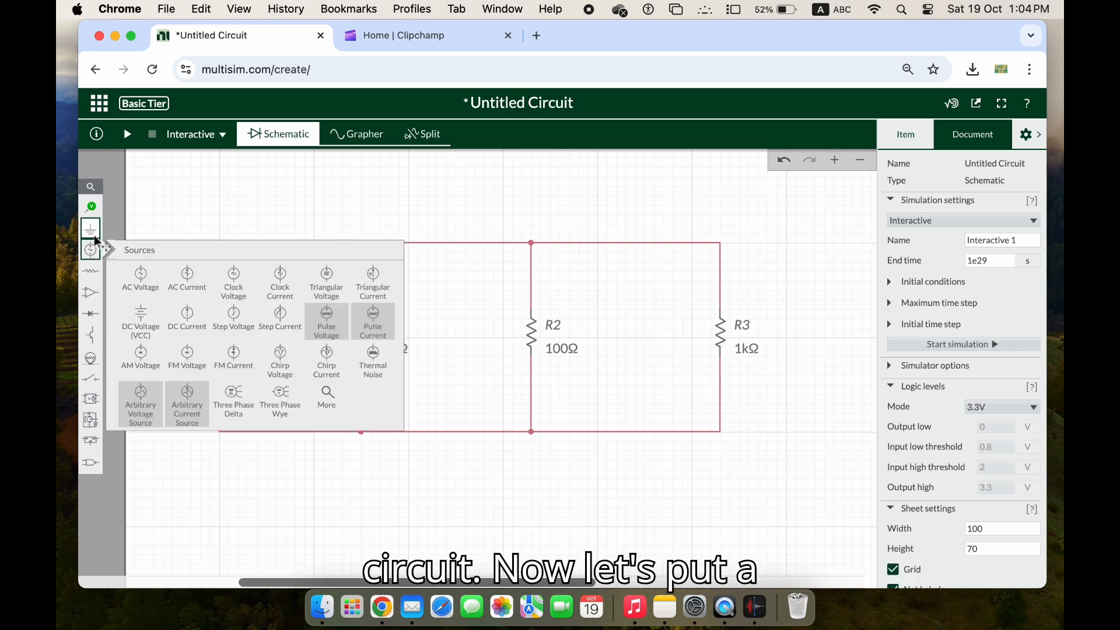
Place a ground on the bottom wire midway between R1 and R2
mouse_move(92, 232)
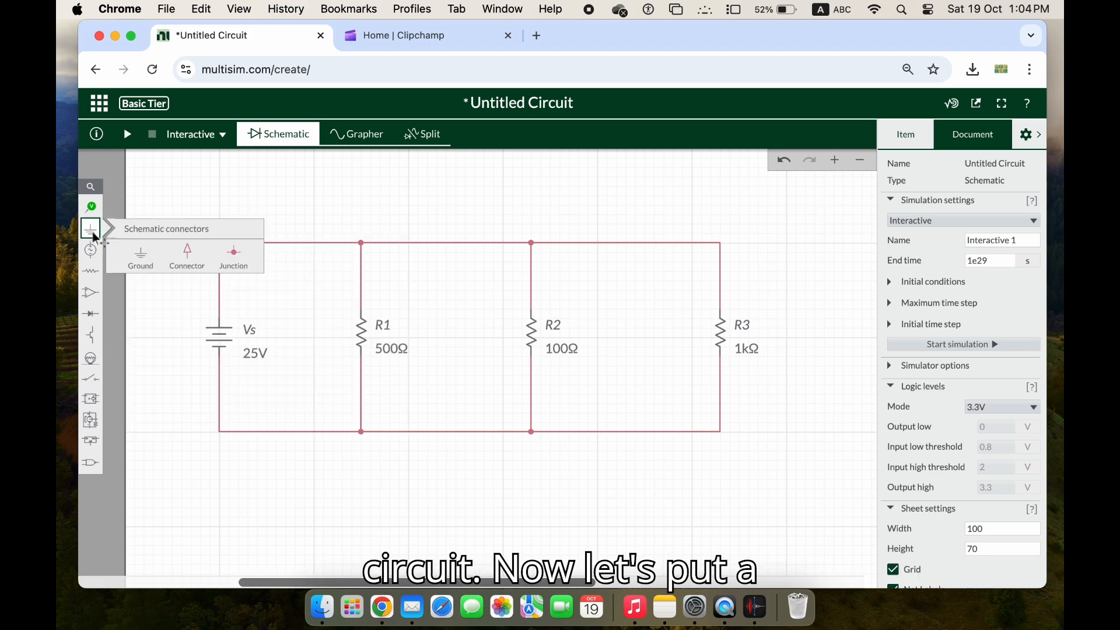
click(140, 255)
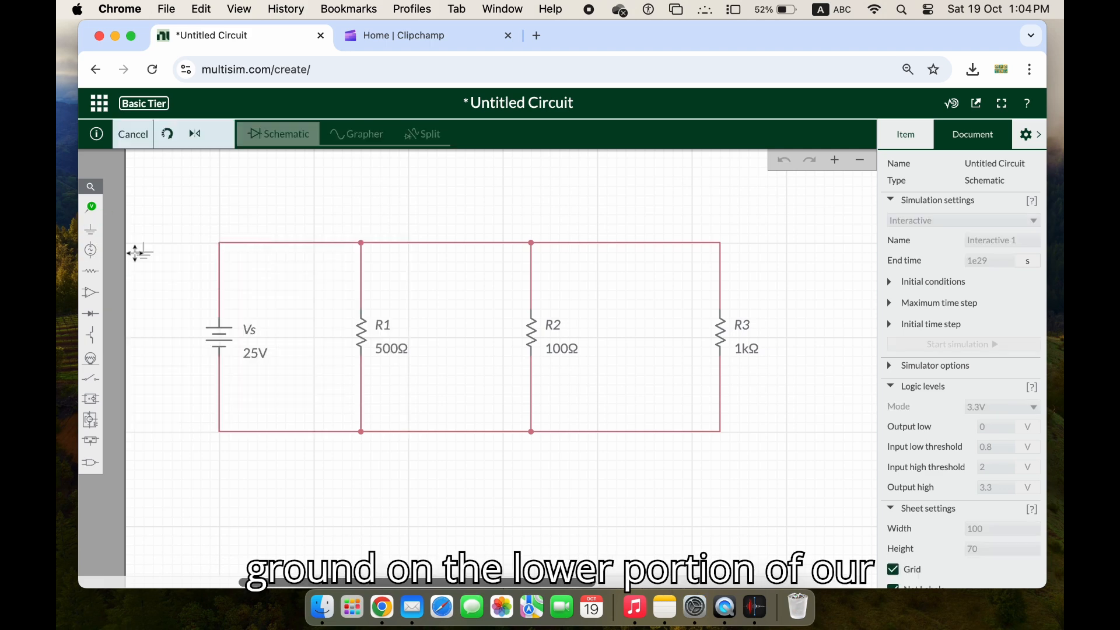
click(452, 441)
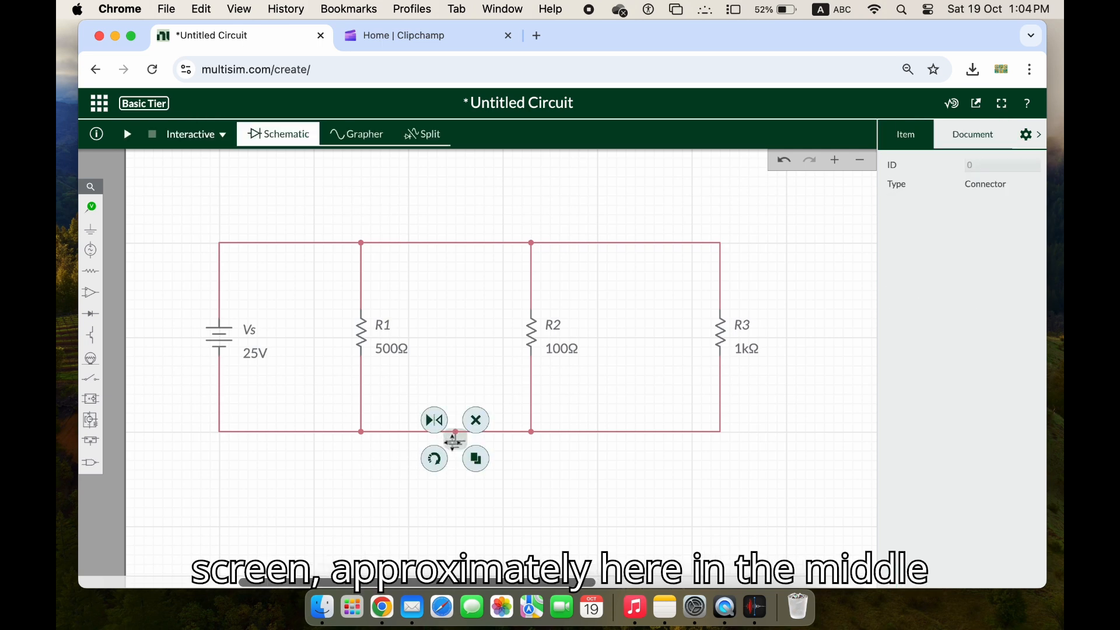
click(375, 503)
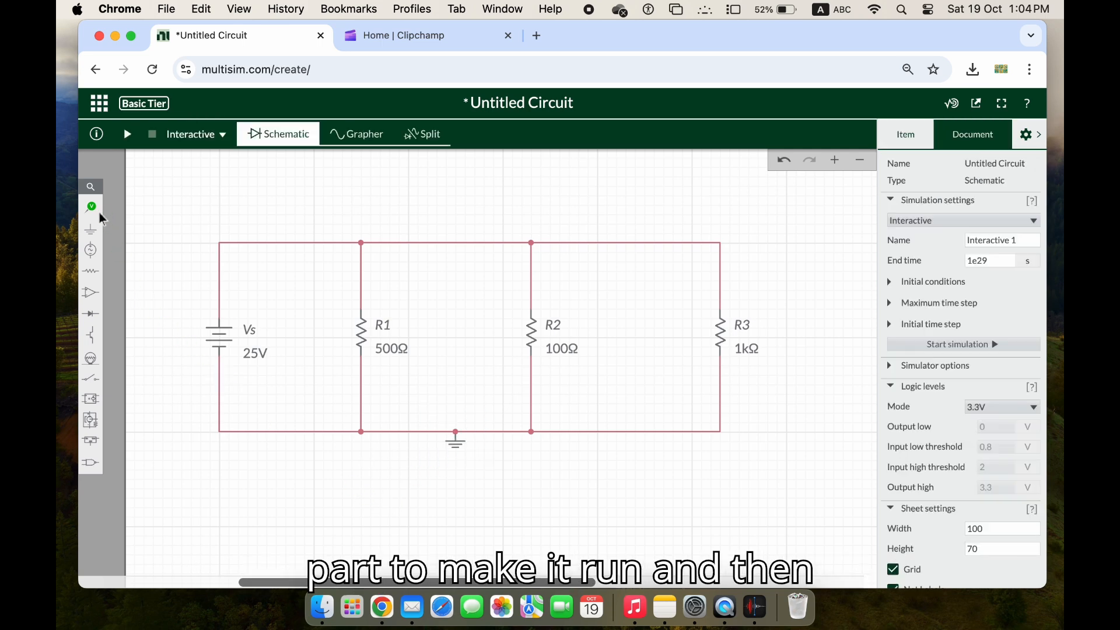
Place voltage probes on the top wire at the corner above Vs and at the junction above R1
mouse_move(98, 213)
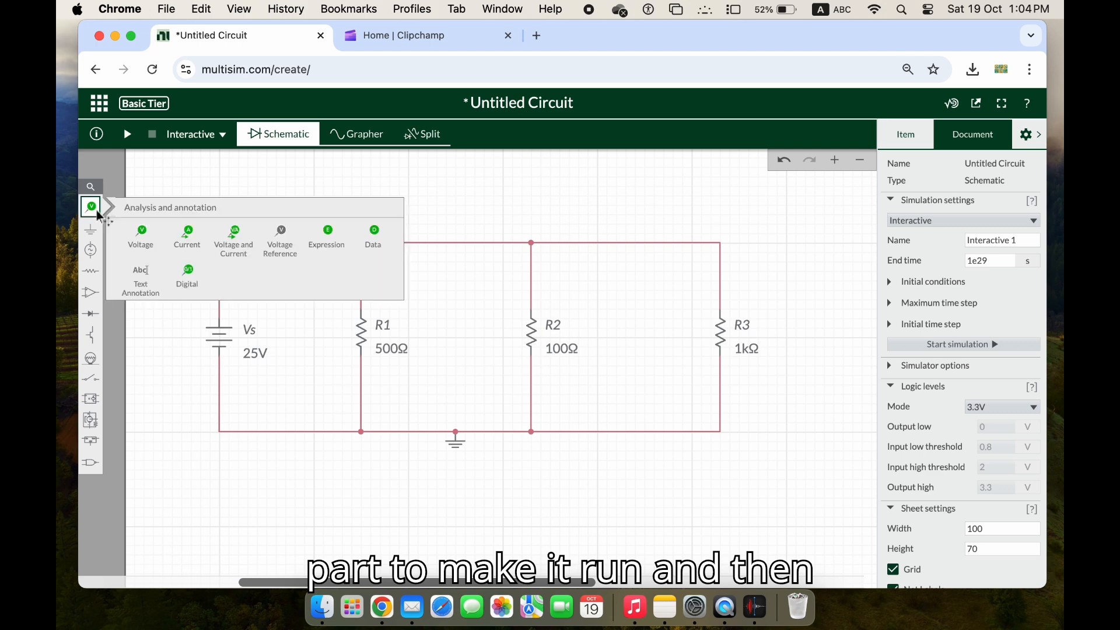
click(142, 240)
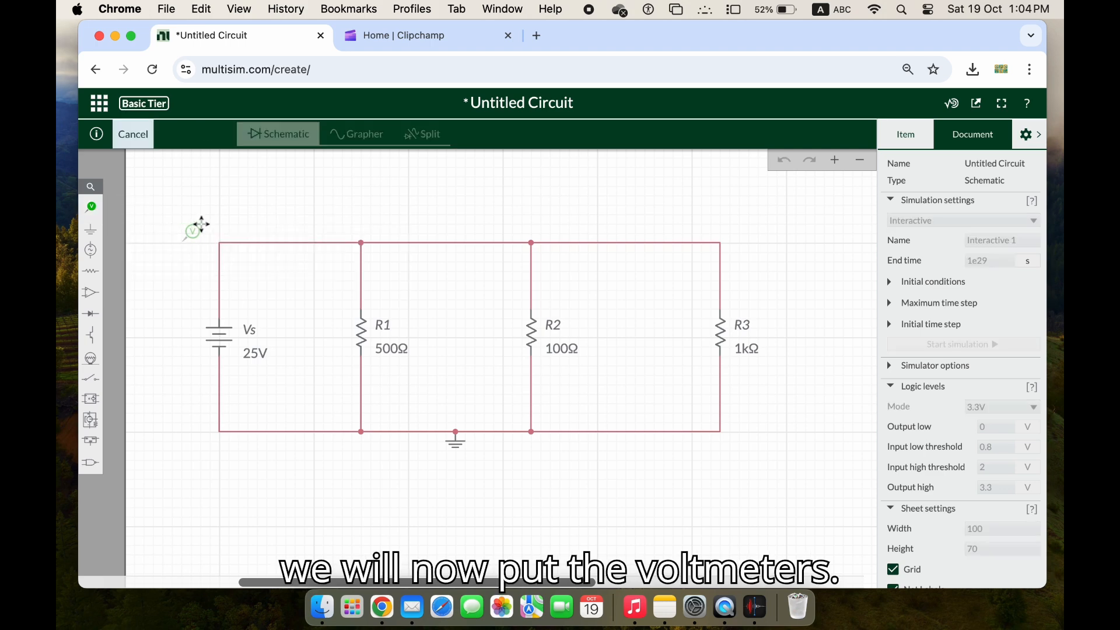
click(232, 221)
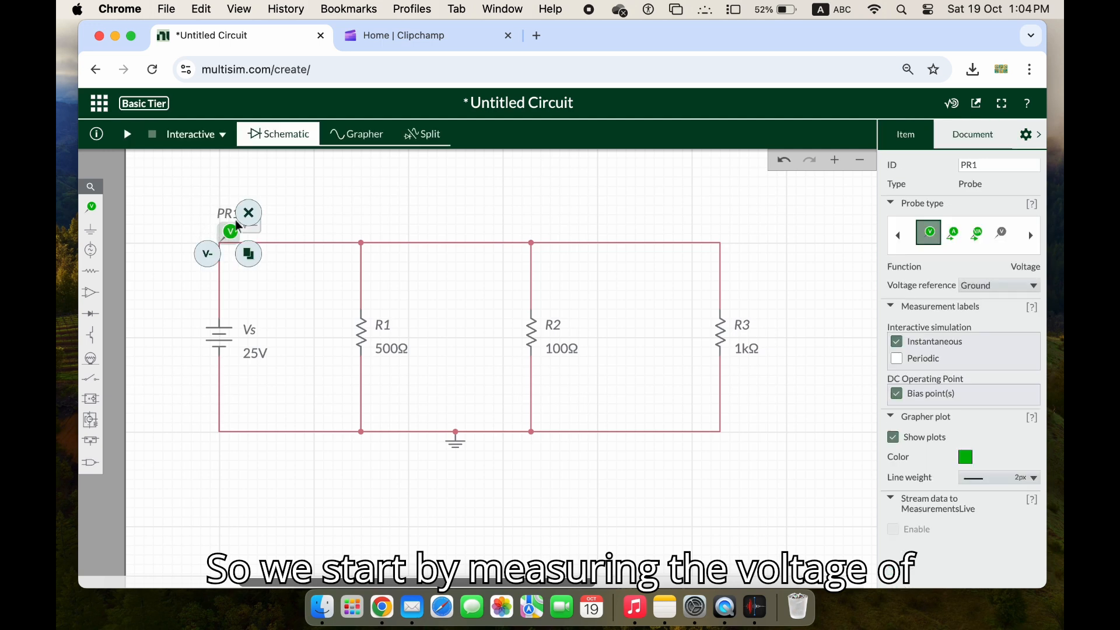
click(92, 206)
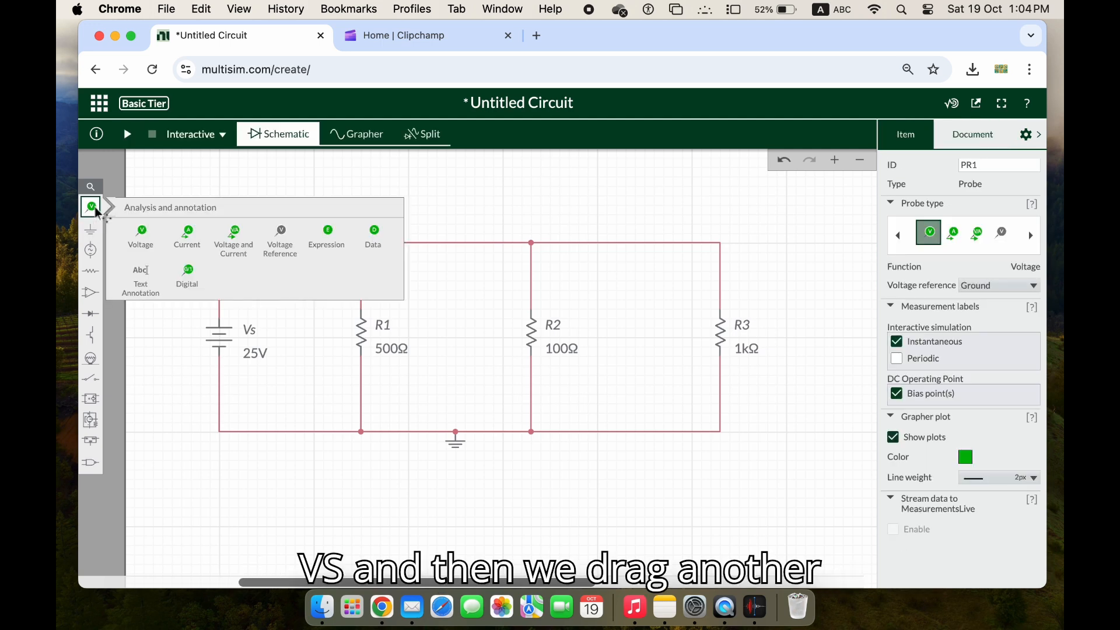
click(136, 232)
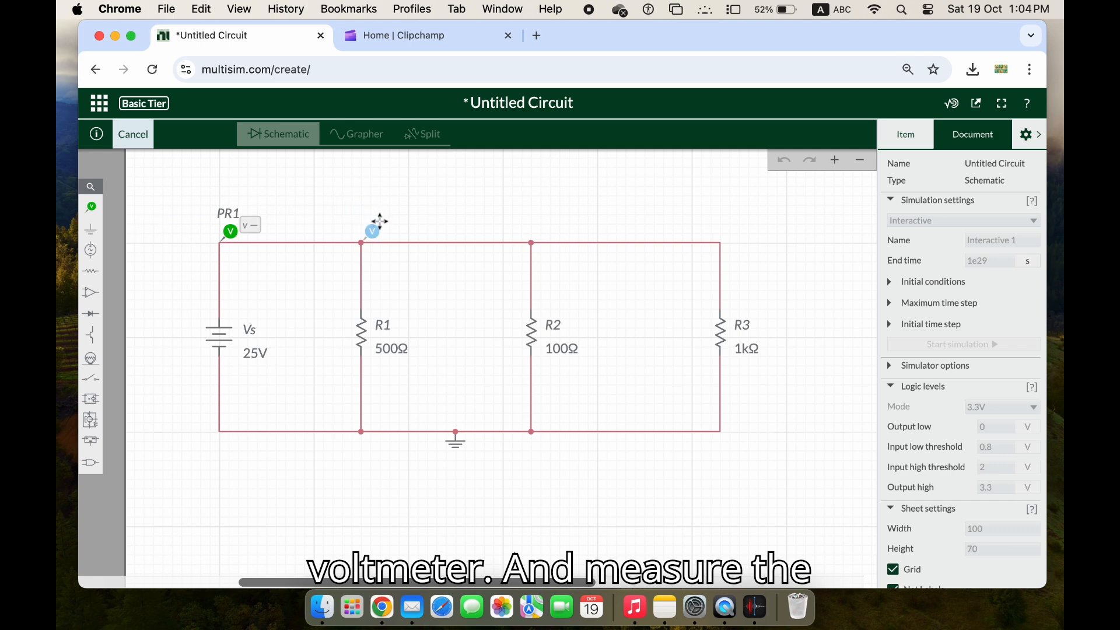
click(379, 223)
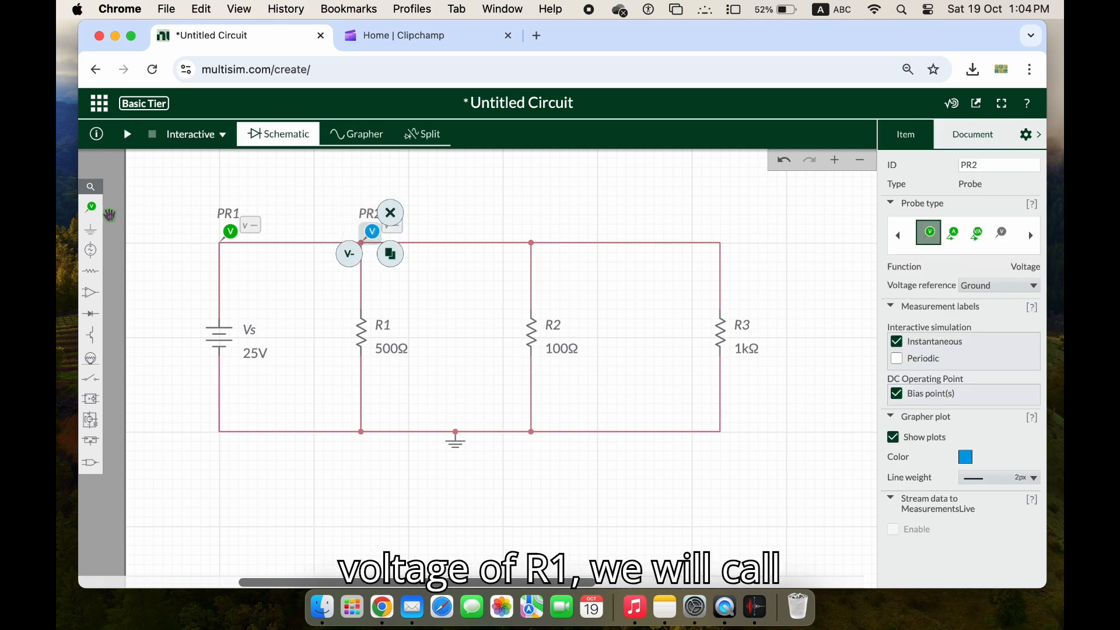
Place voltage probes on the top wire at the junction above R2 and at the corner above R3
click(92, 208)
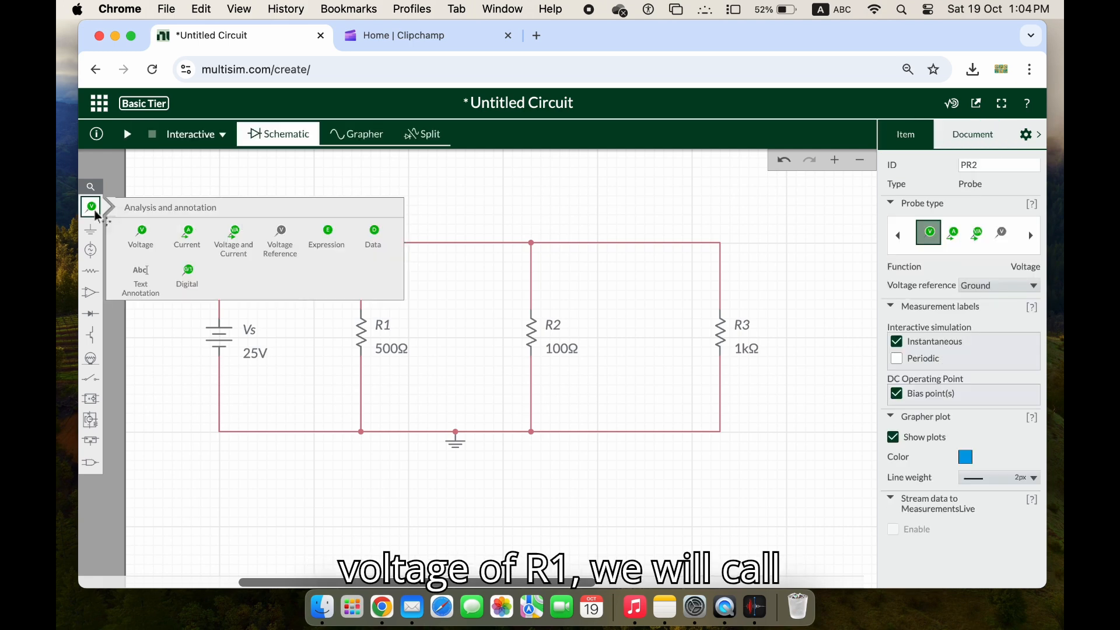
click(142, 235)
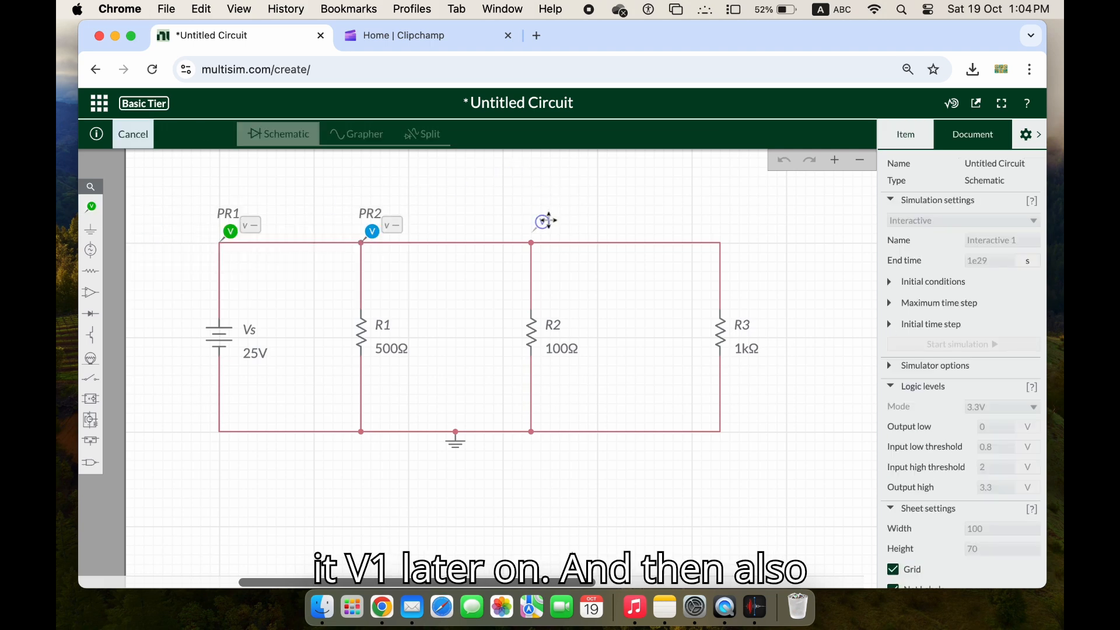
click(547, 223)
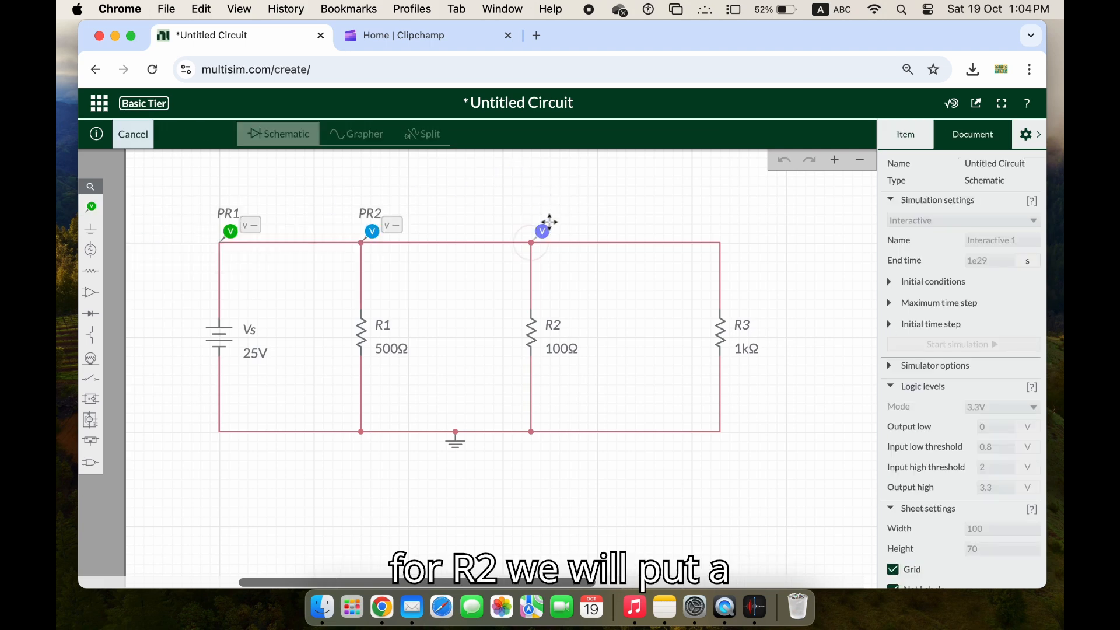
click(92, 208)
click(142, 233)
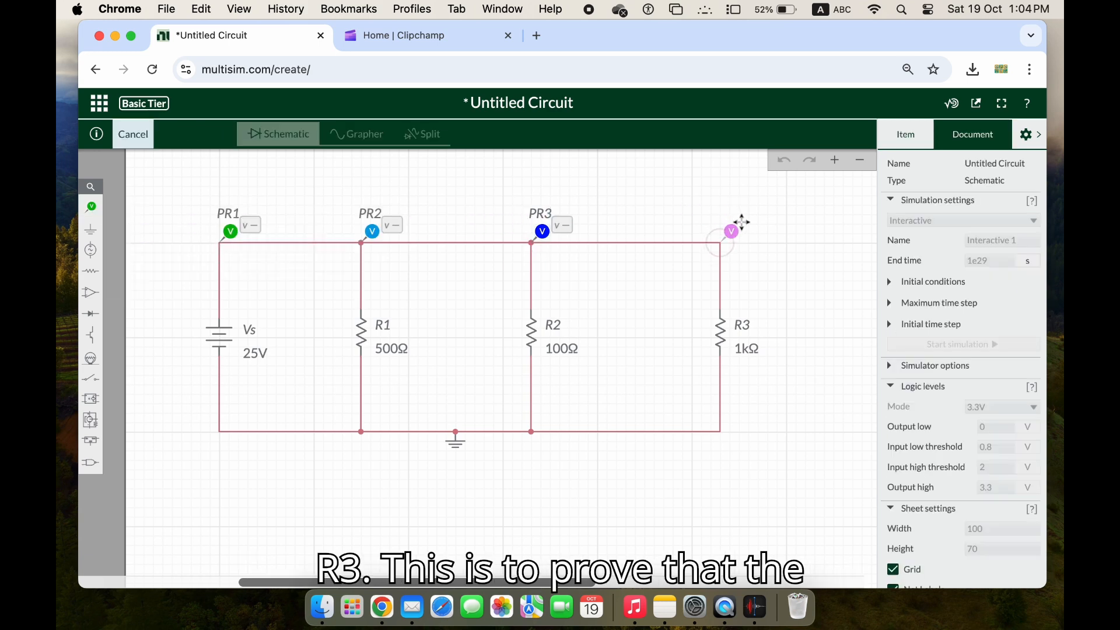
click(738, 223)
click(642, 209)
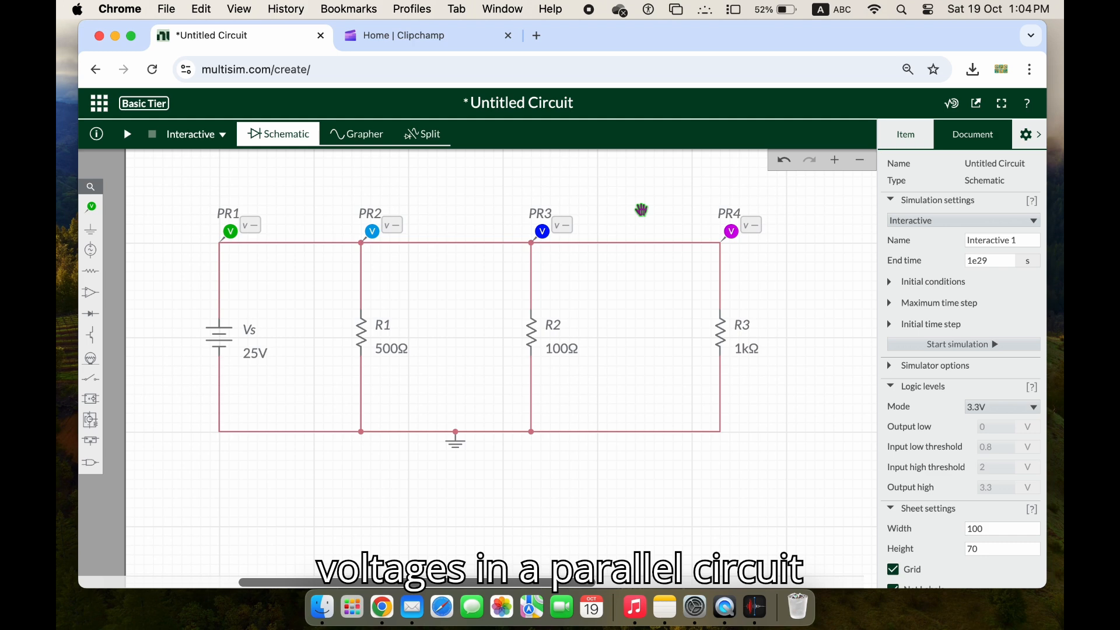
Rename the voltage probe above the source as Vs and the one above R1 as V1
click(243, 229)
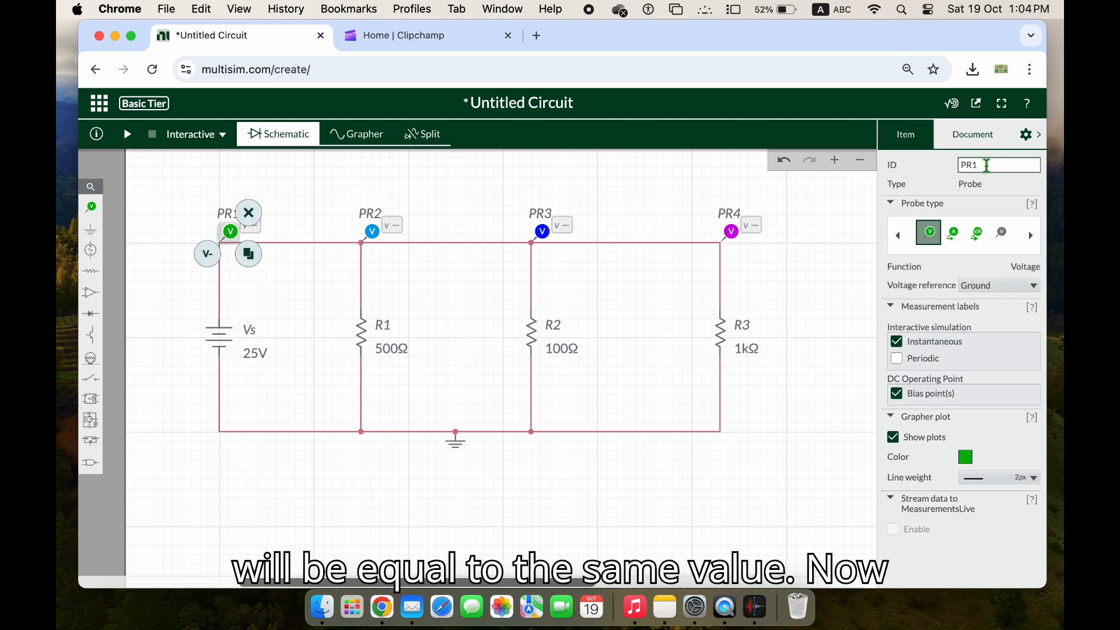
double_click(986, 166)
text(V)
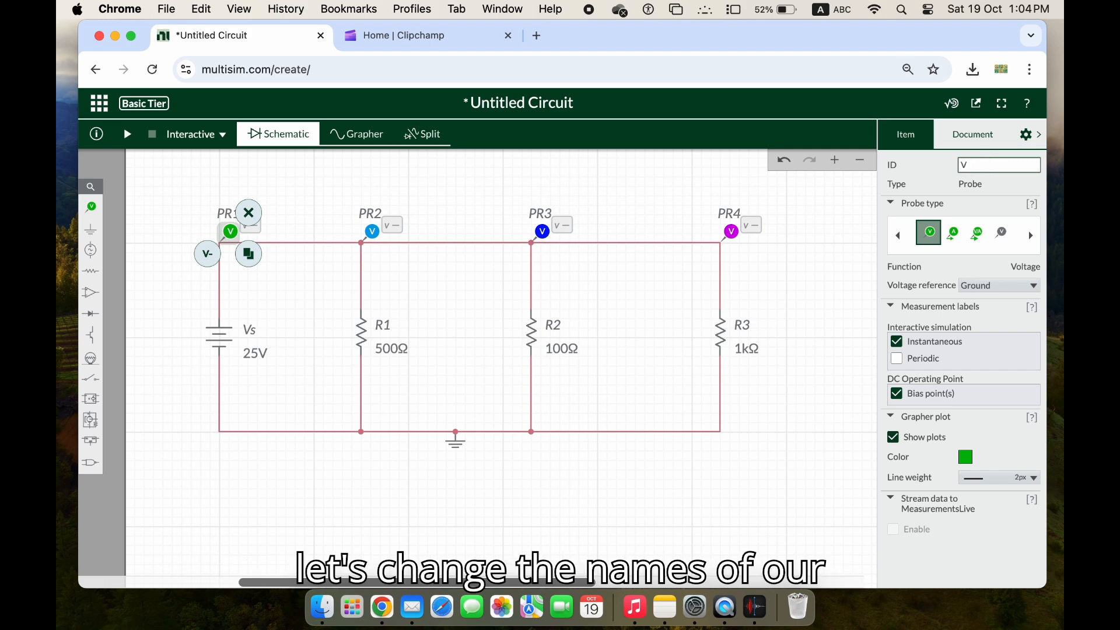
text(s)
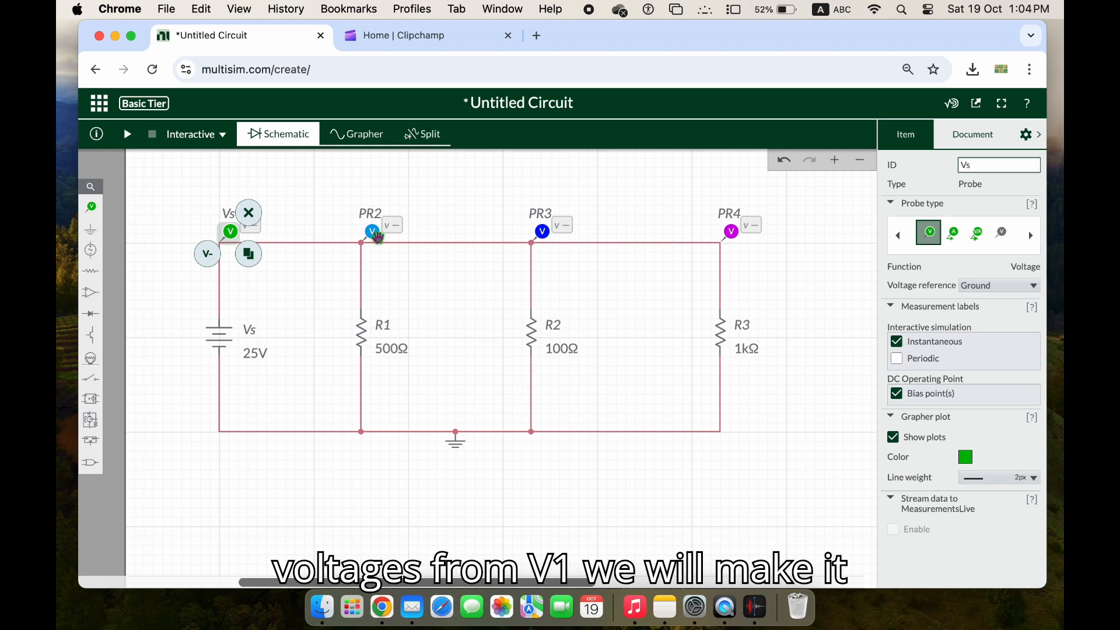
click(373, 231)
double_click(1006, 164)
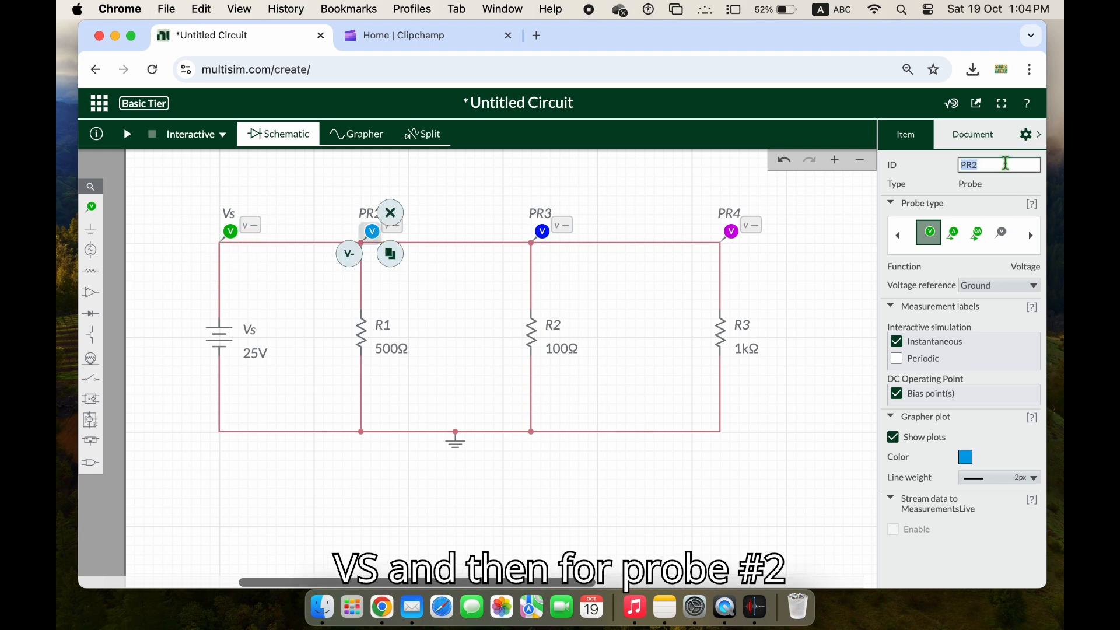
text(V1)
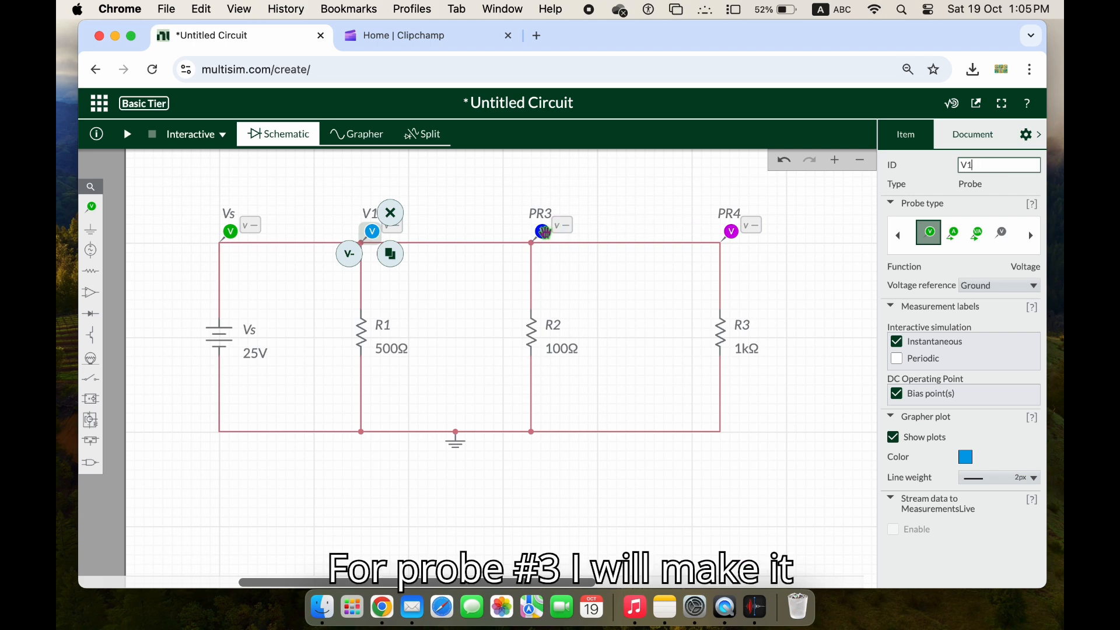
Rename the voltage probe above R2 as V2 and the one above R3 as V3
click(542, 232)
double_click(1024, 165)
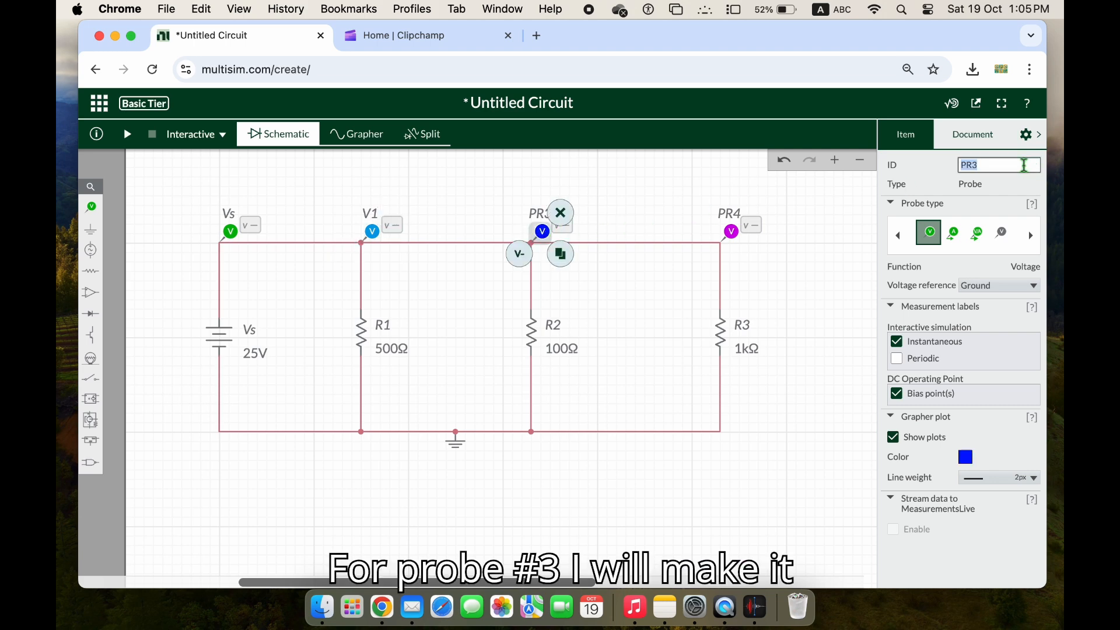
text(V2)
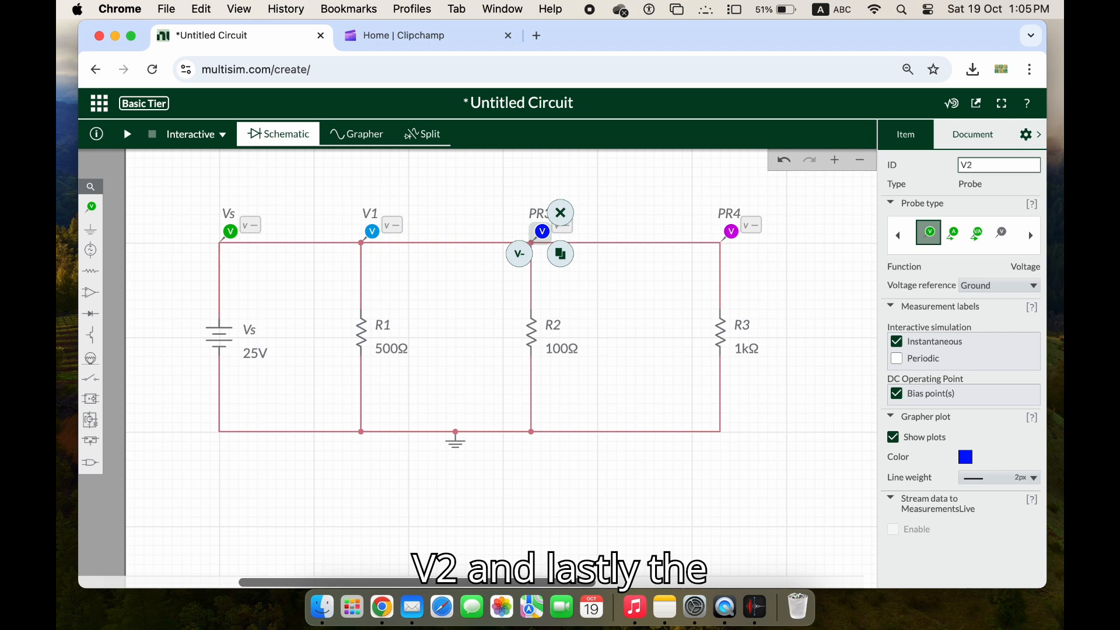
click(728, 234)
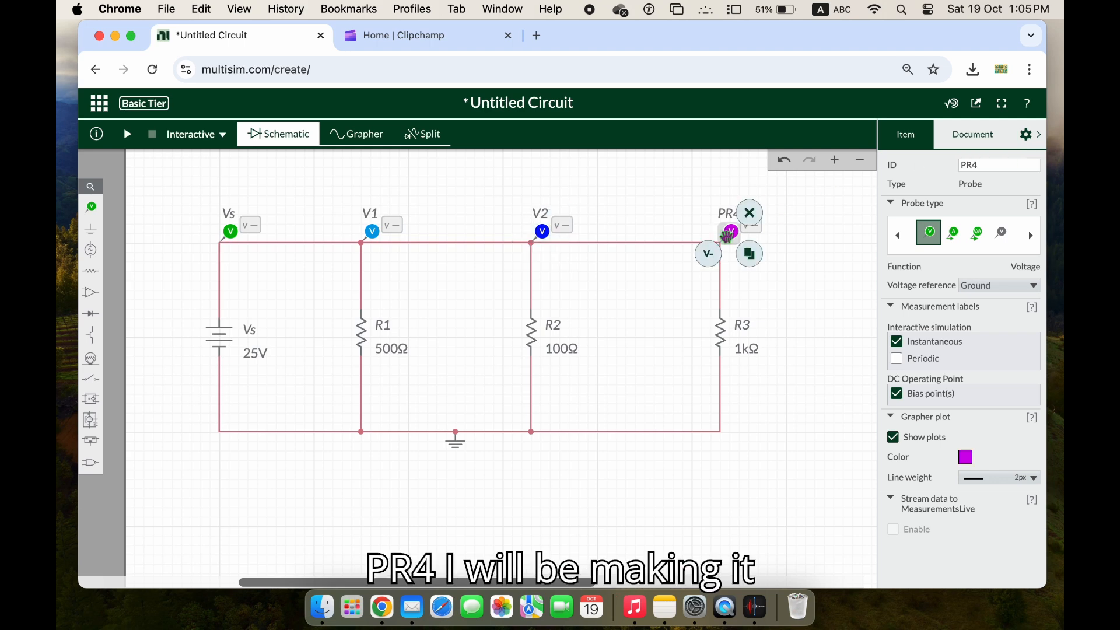
text(V3)
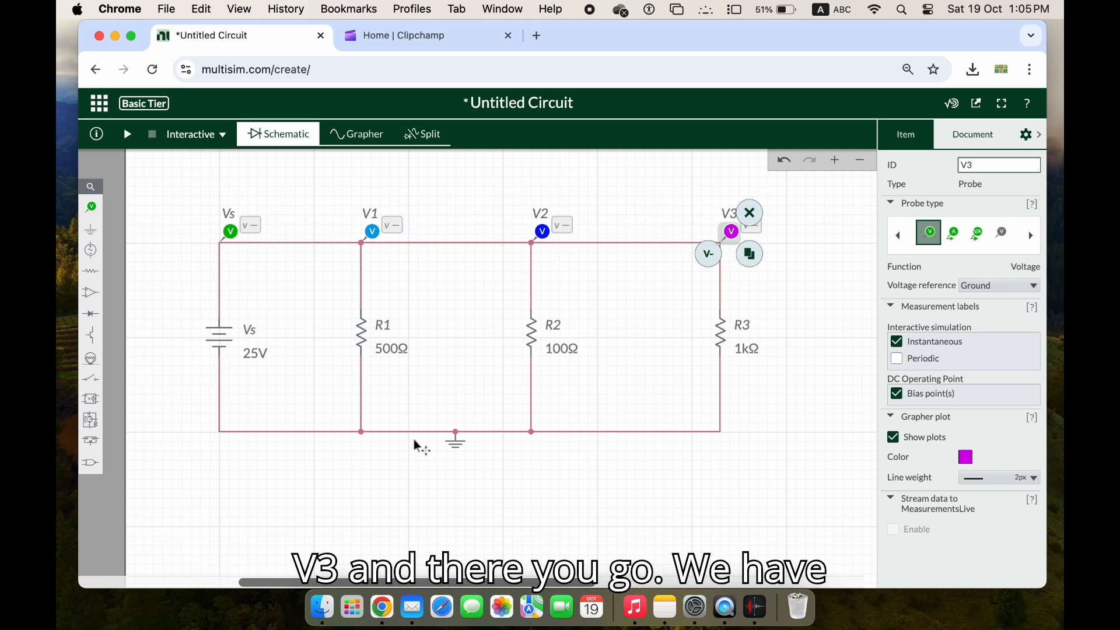
click(376, 485)
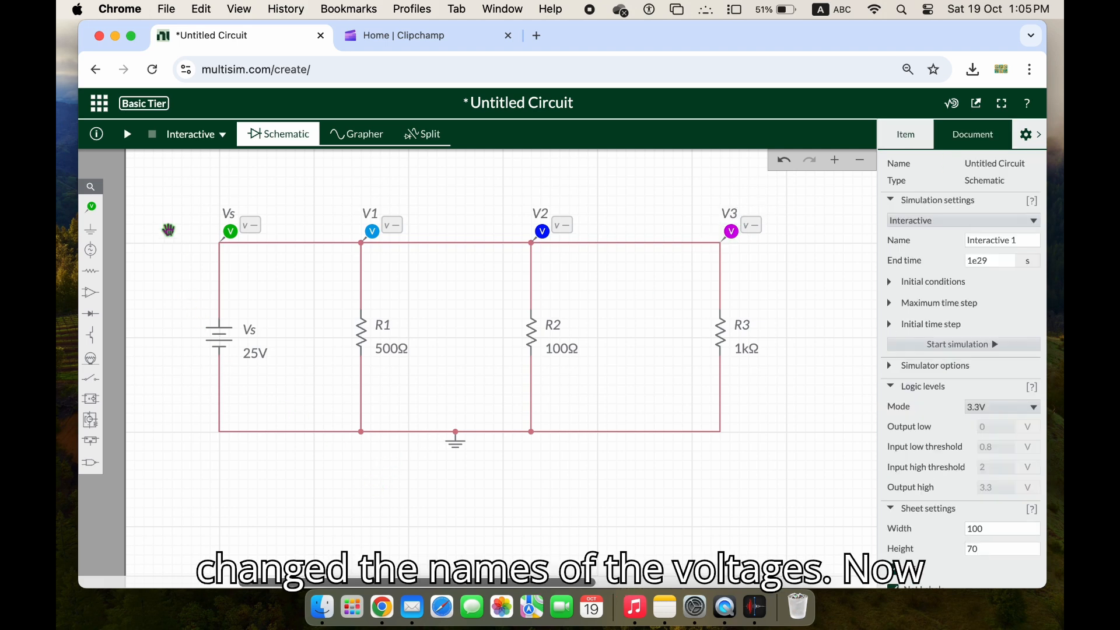
Run the interactive simulation to read the voltages at the four probes, and stop it
click(128, 135)
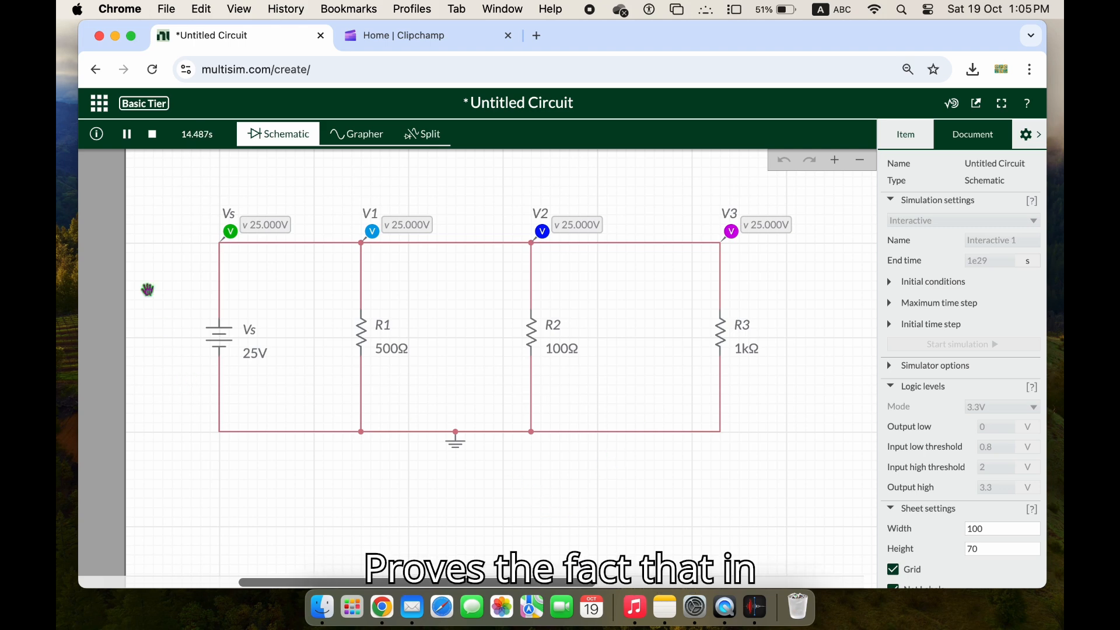
click(153, 136)
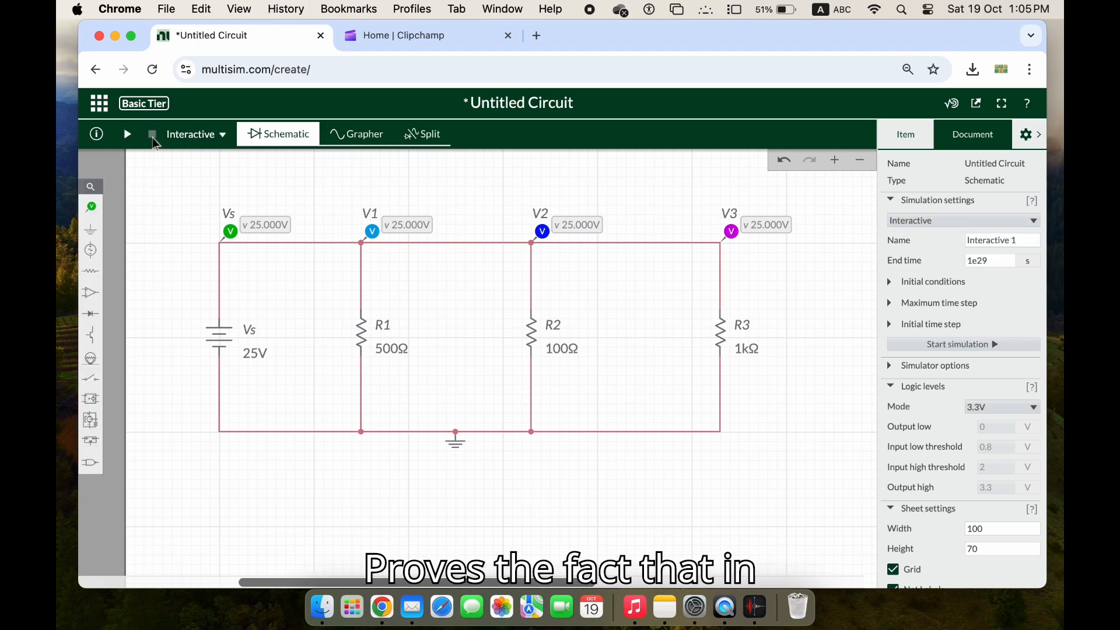
Place current probes on the vertical wire above the 25 V source and on the branch above R1
click(95, 212)
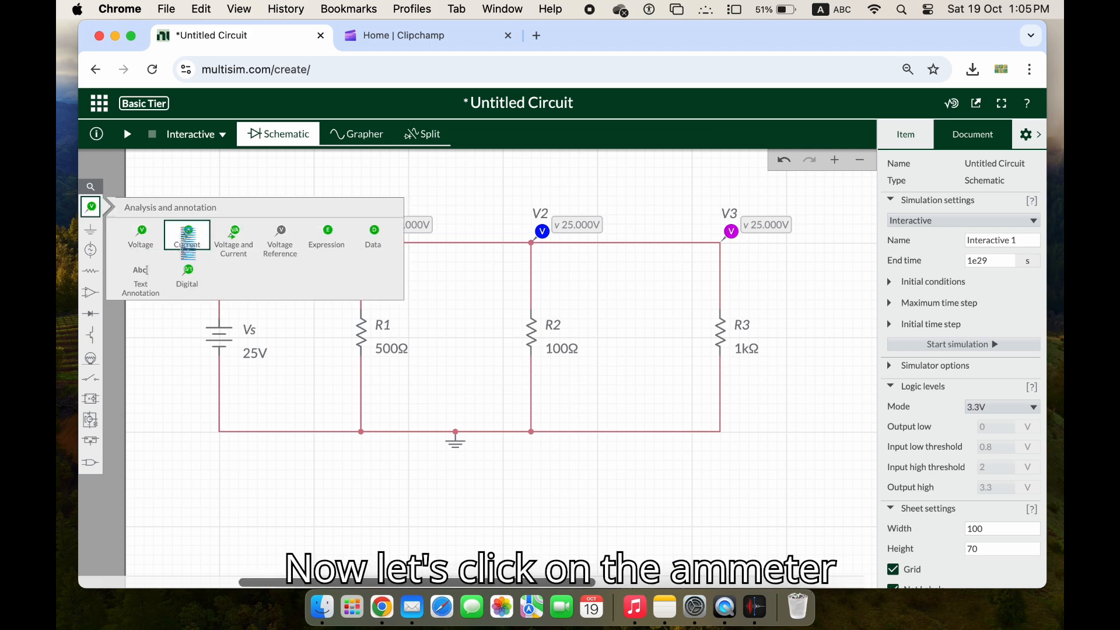
click(185, 236)
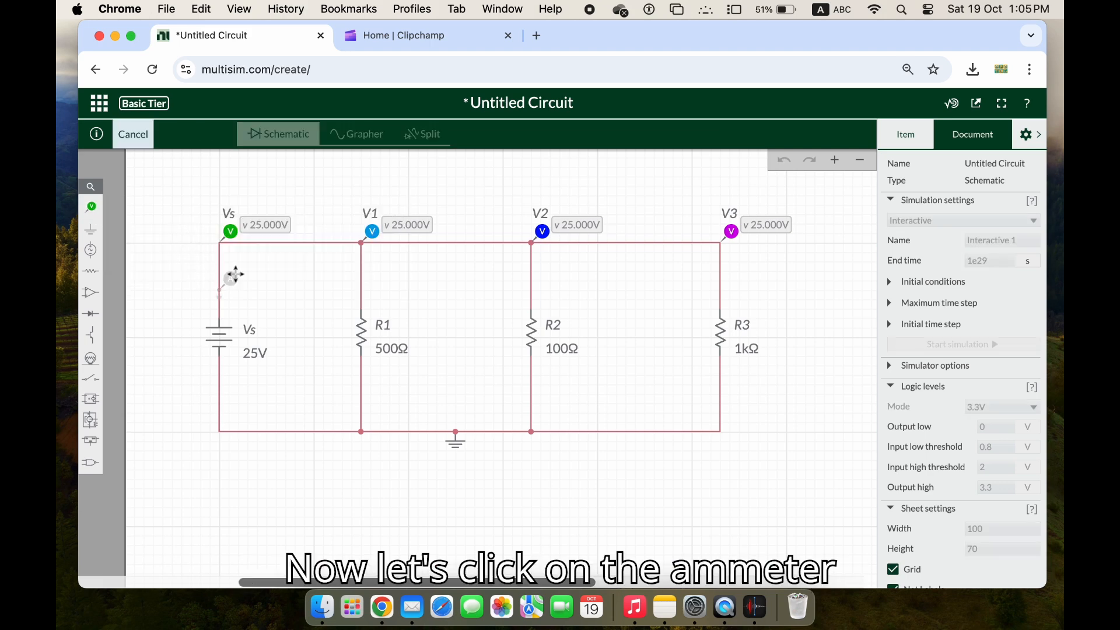
click(233, 285)
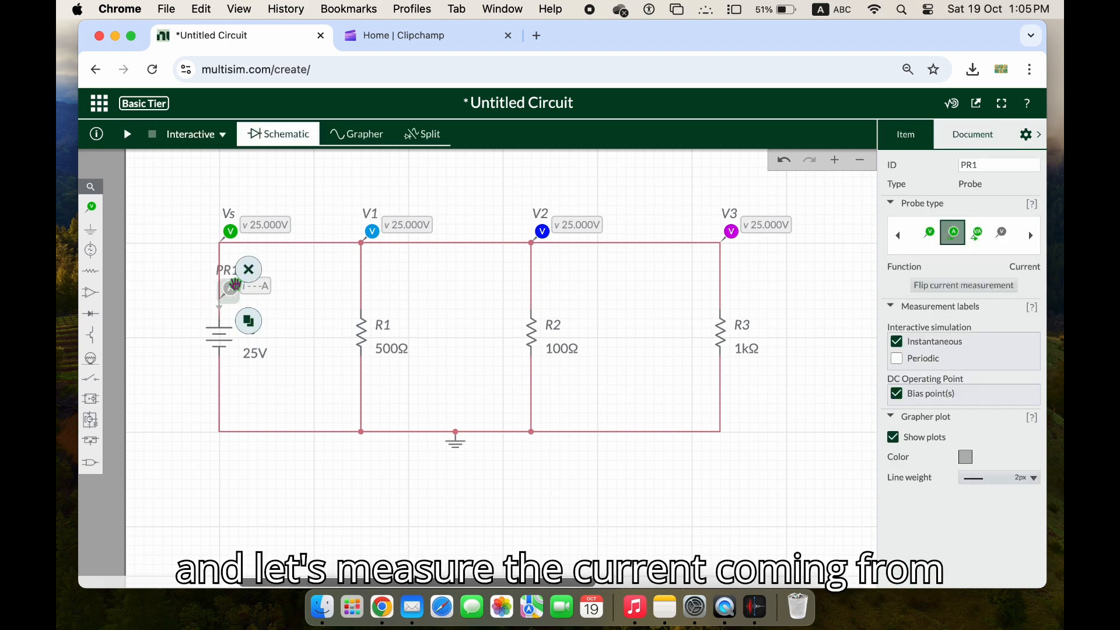
click(98, 211)
click(186, 233)
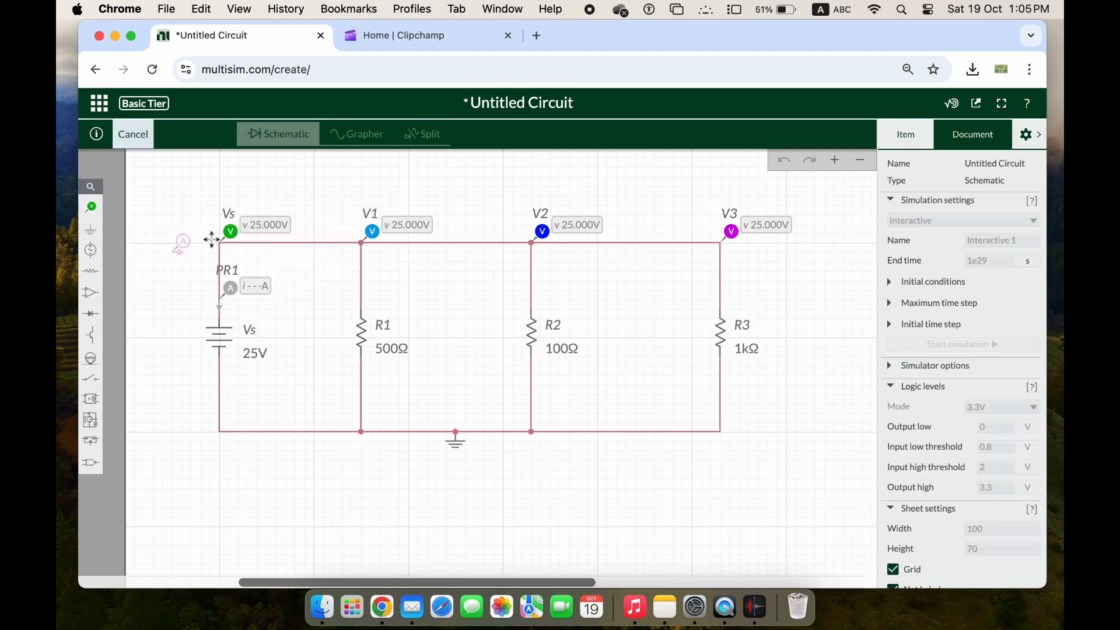
click(382, 275)
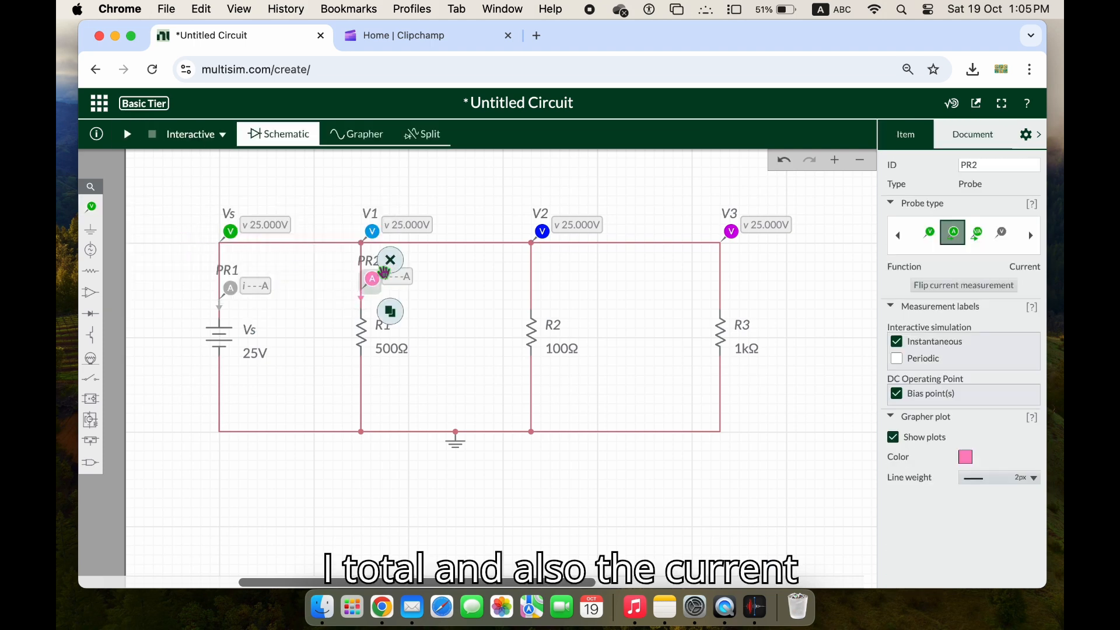
Place current probes on the vertical branches above R2 and above R3
click(92, 207)
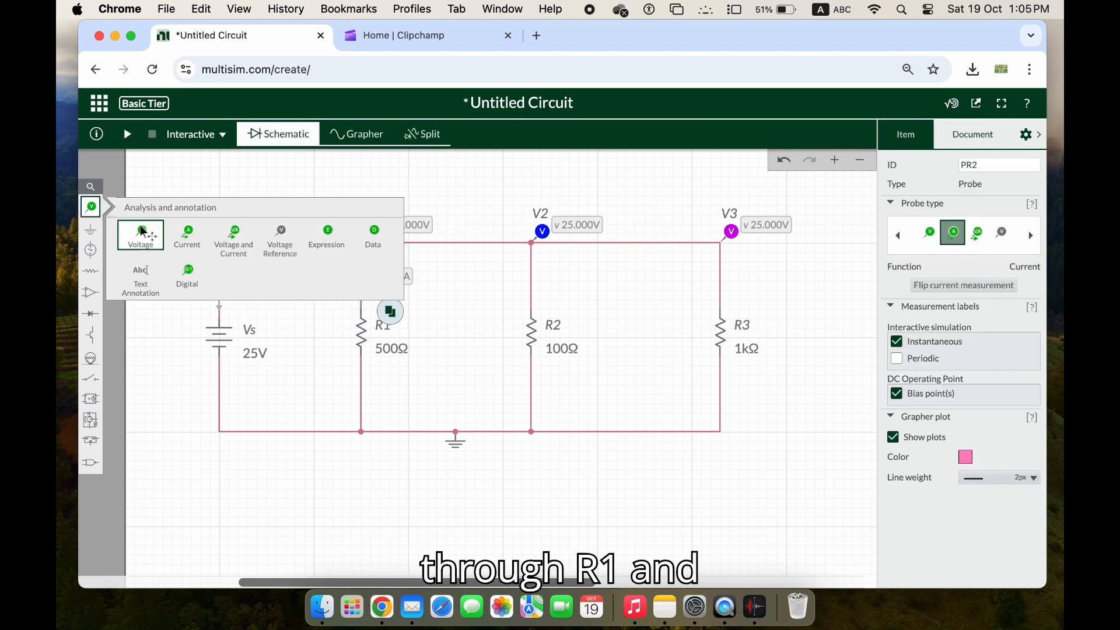
click(188, 236)
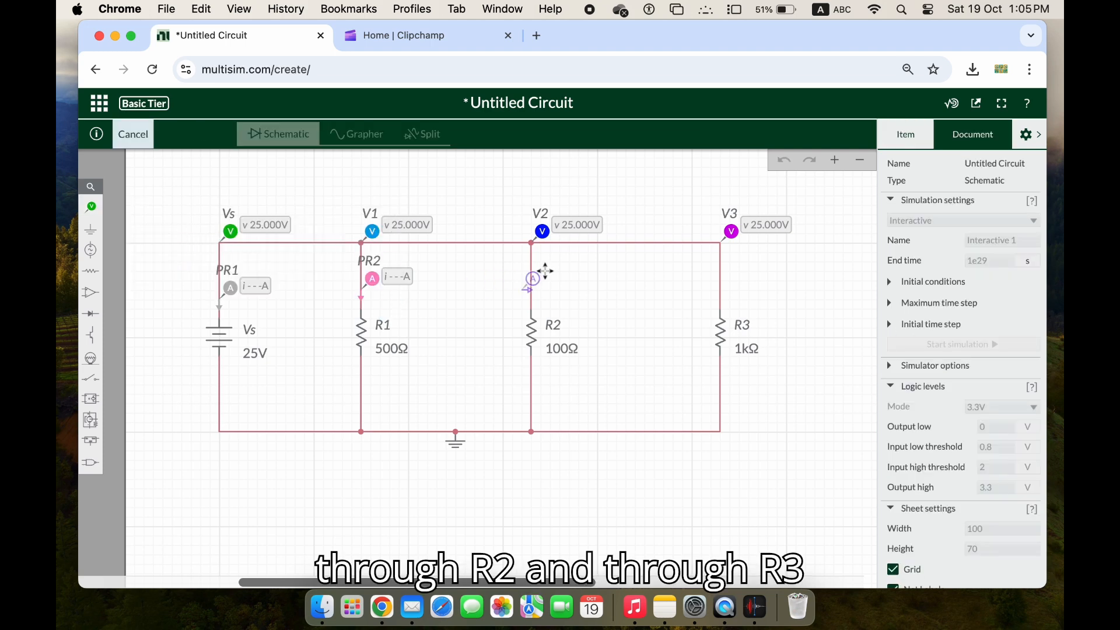
click(549, 274)
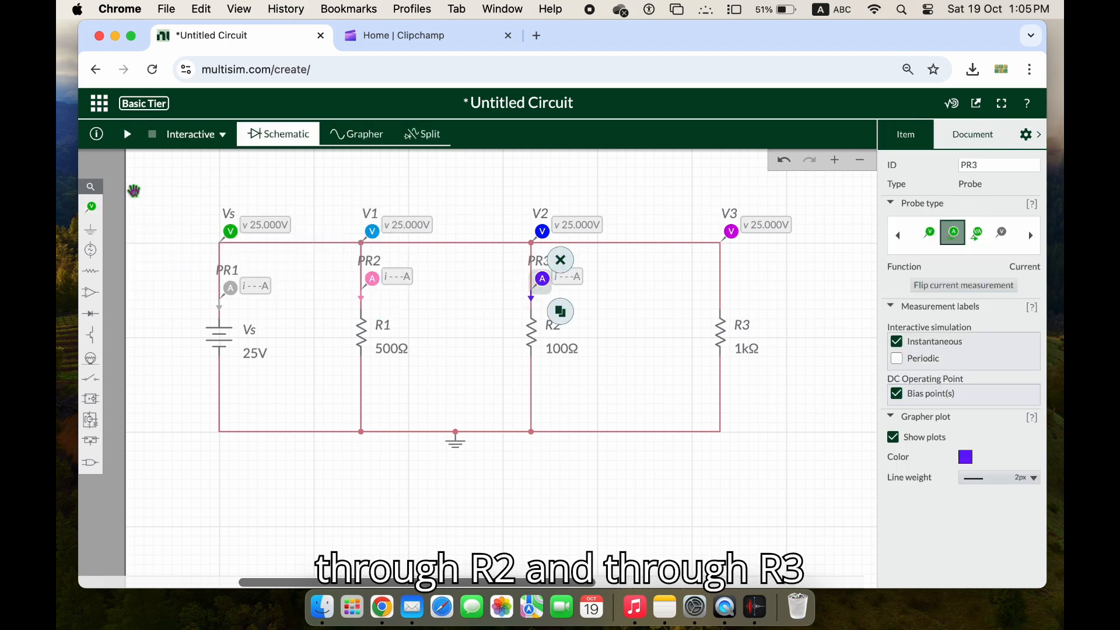
click(94, 208)
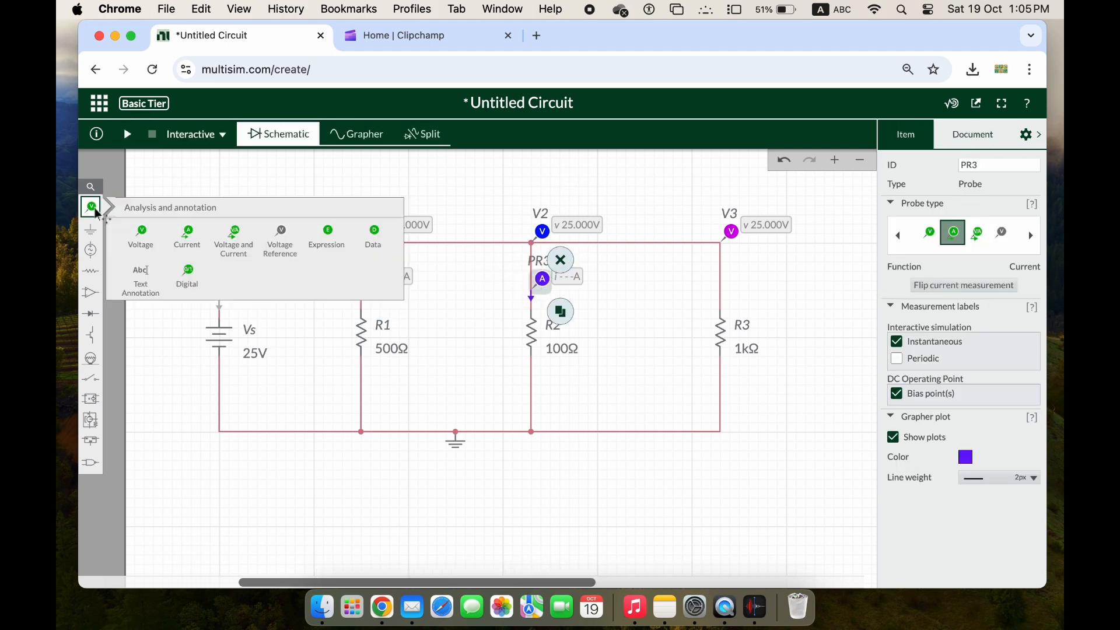
click(187, 239)
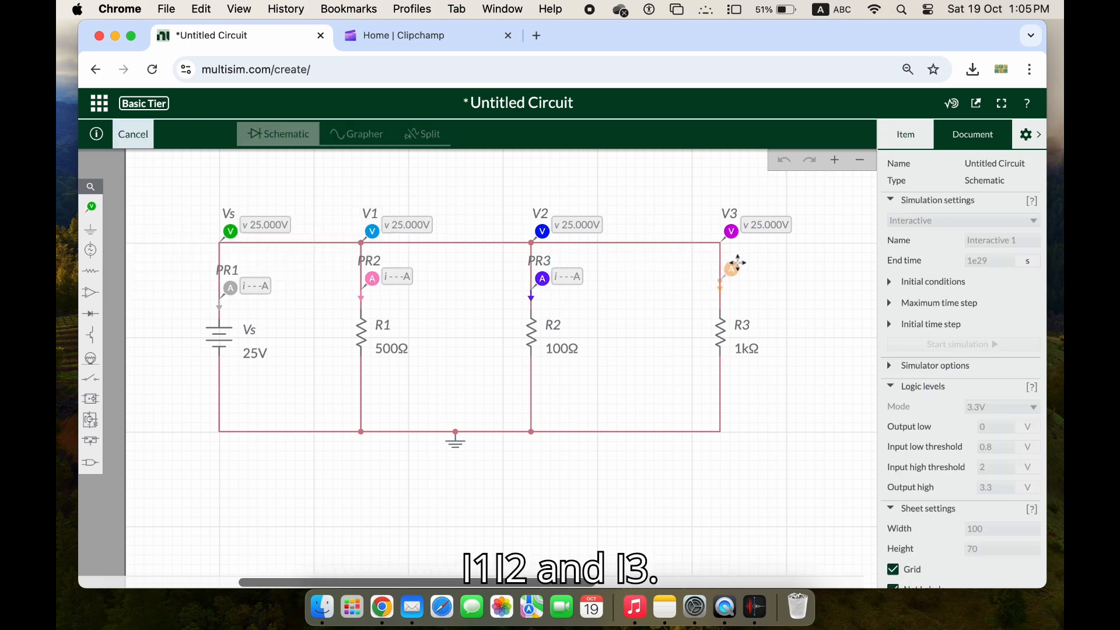
click(734, 262)
click(650, 293)
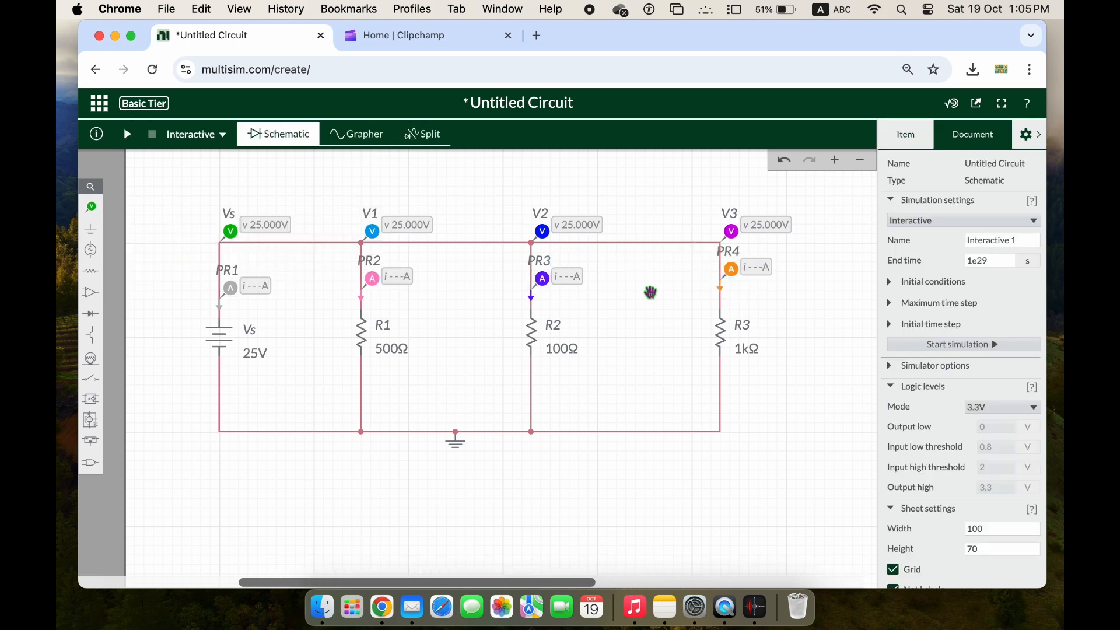
Rename the current probe above the 25 V source as IT
click(232, 288)
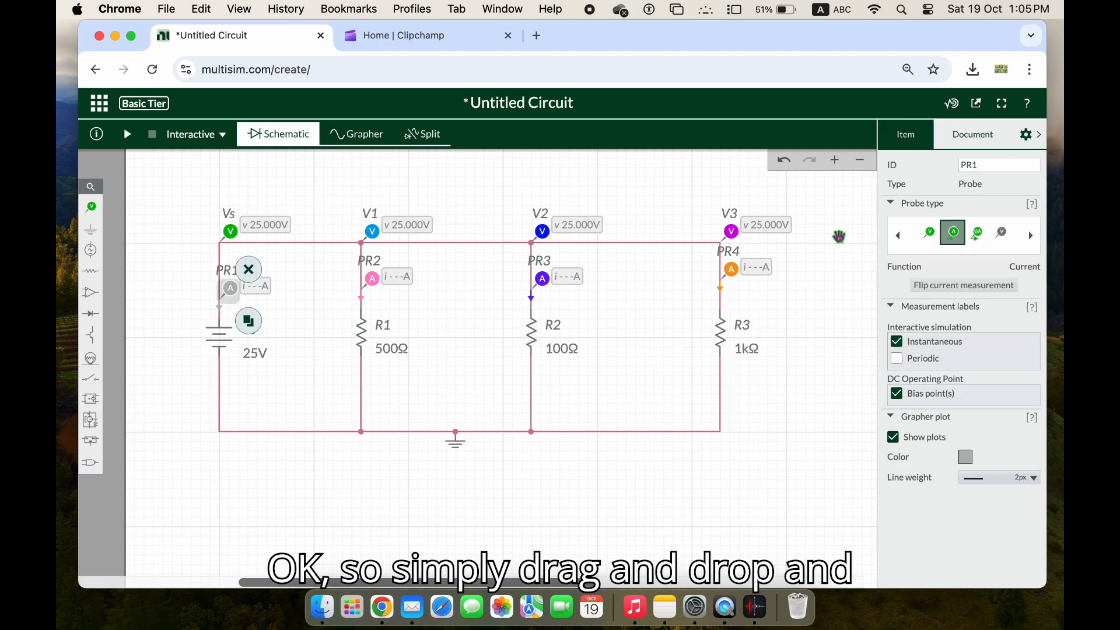
key(BackSpace)
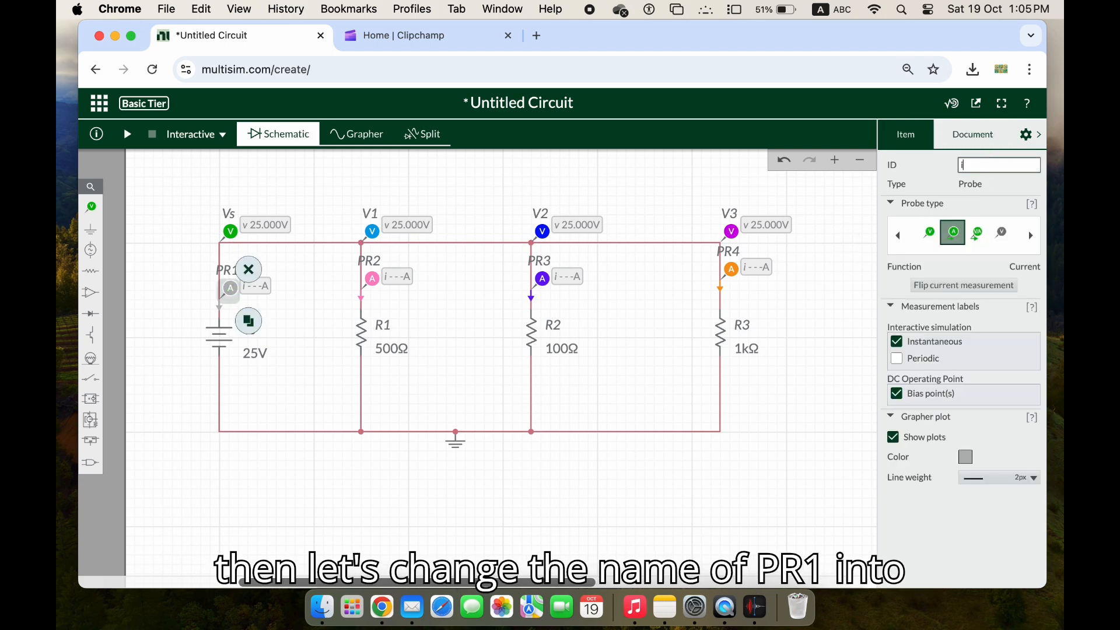
text(it)
key(BackSpace)
key(BackSpace)
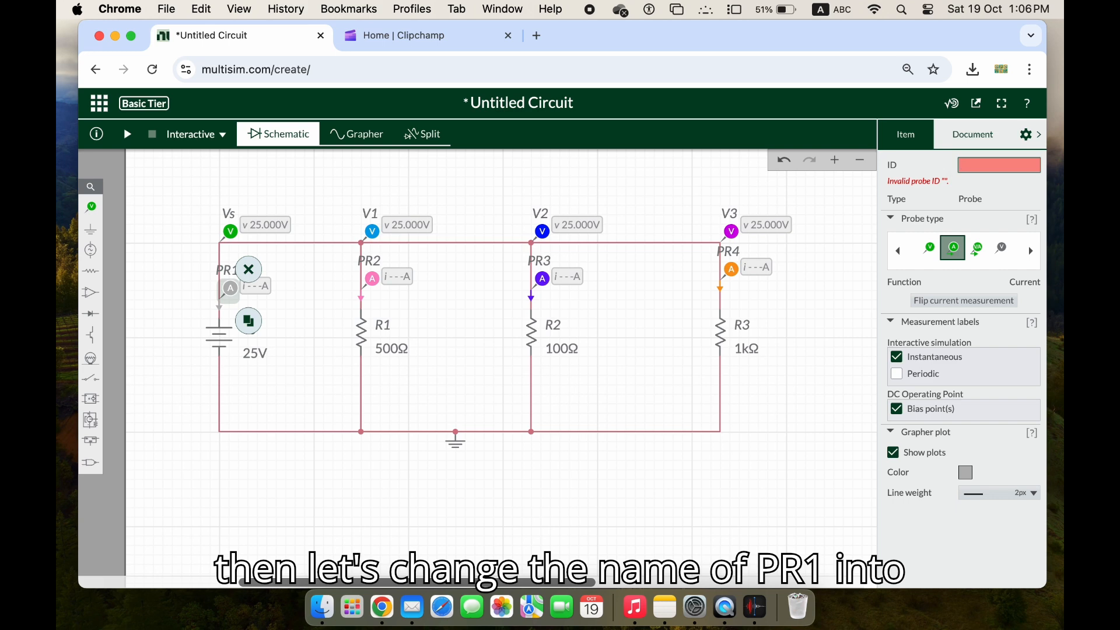
text(IT)
key(Caps_Lock)
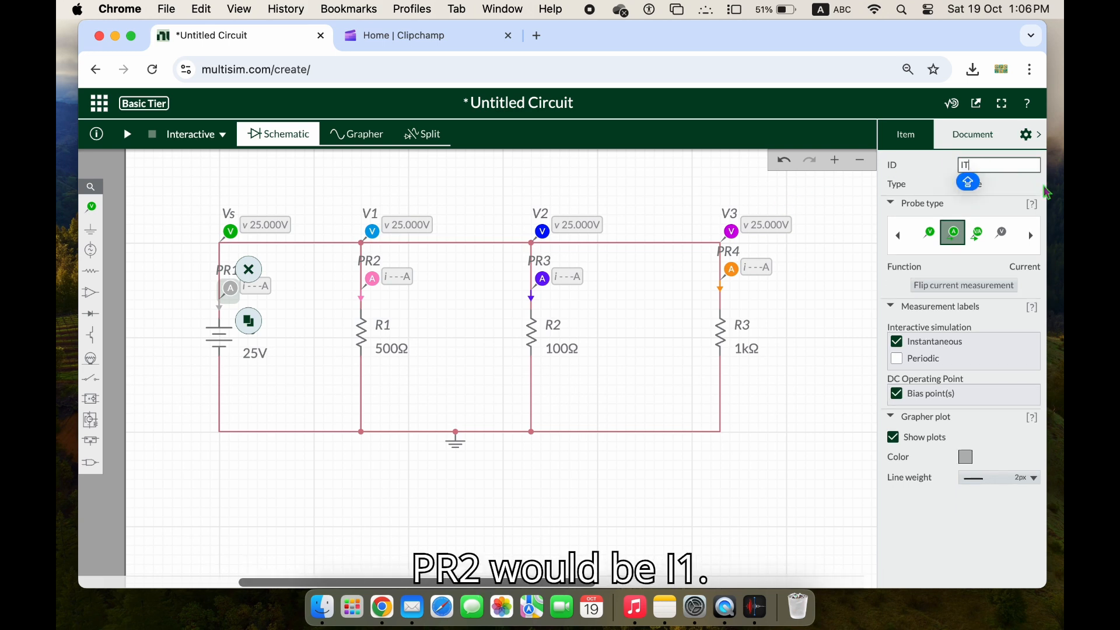
Rename the current probe above R1 as I1 and the one above R2 as I2
click(374, 278)
double_click(995, 168)
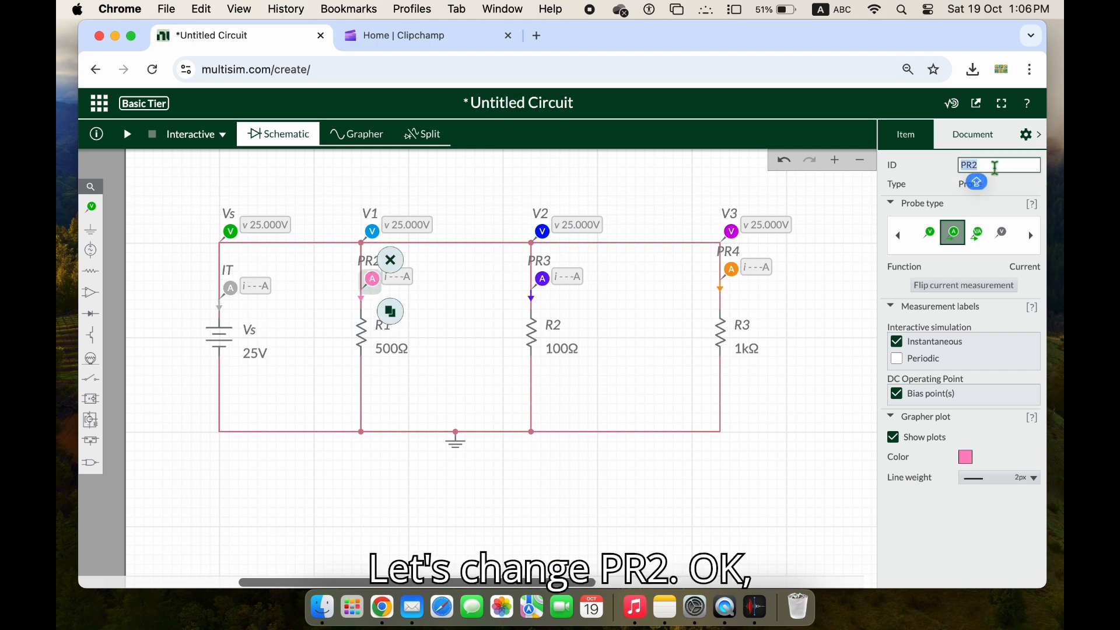
text(I1)
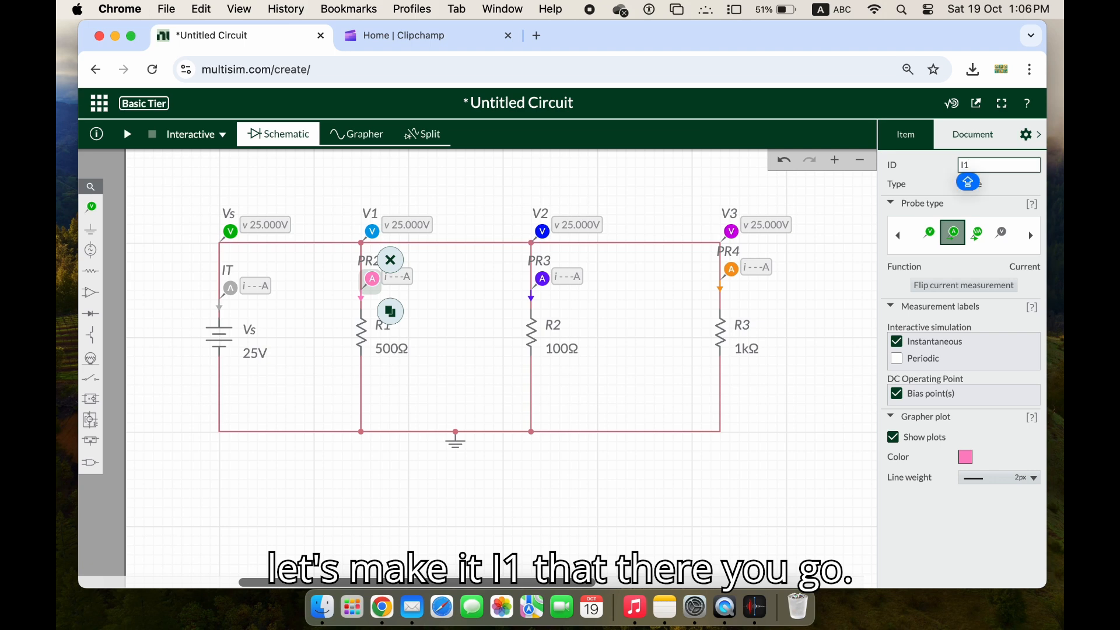
click(543, 280)
click(1014, 168)
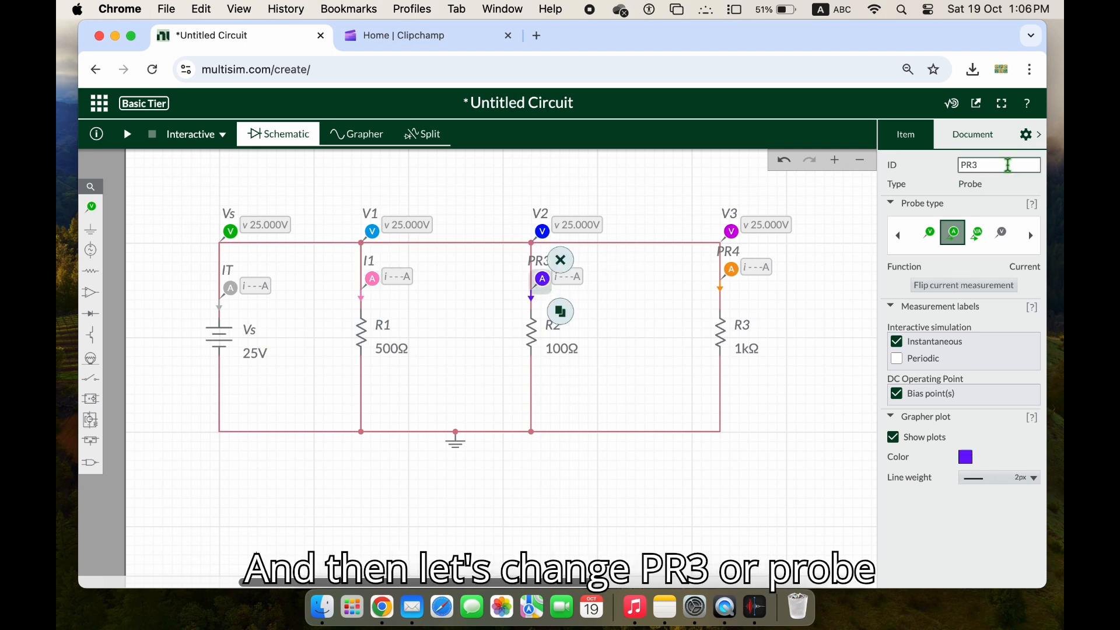
text(I2)
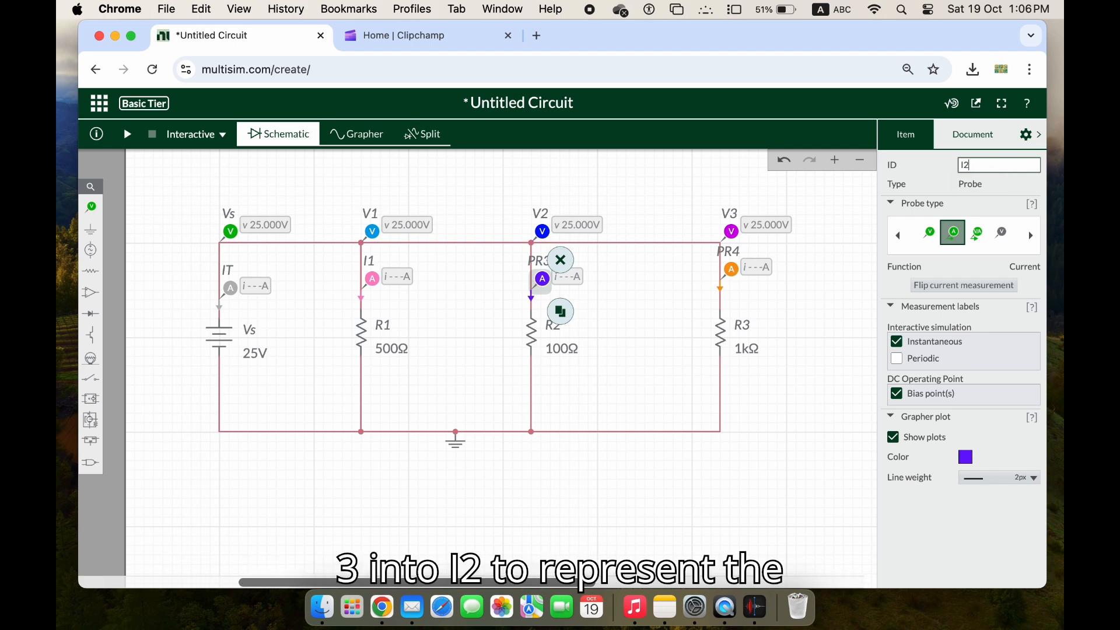
Rename the current probe above R3 as I3
click(732, 272)
click(992, 166)
text(I3)
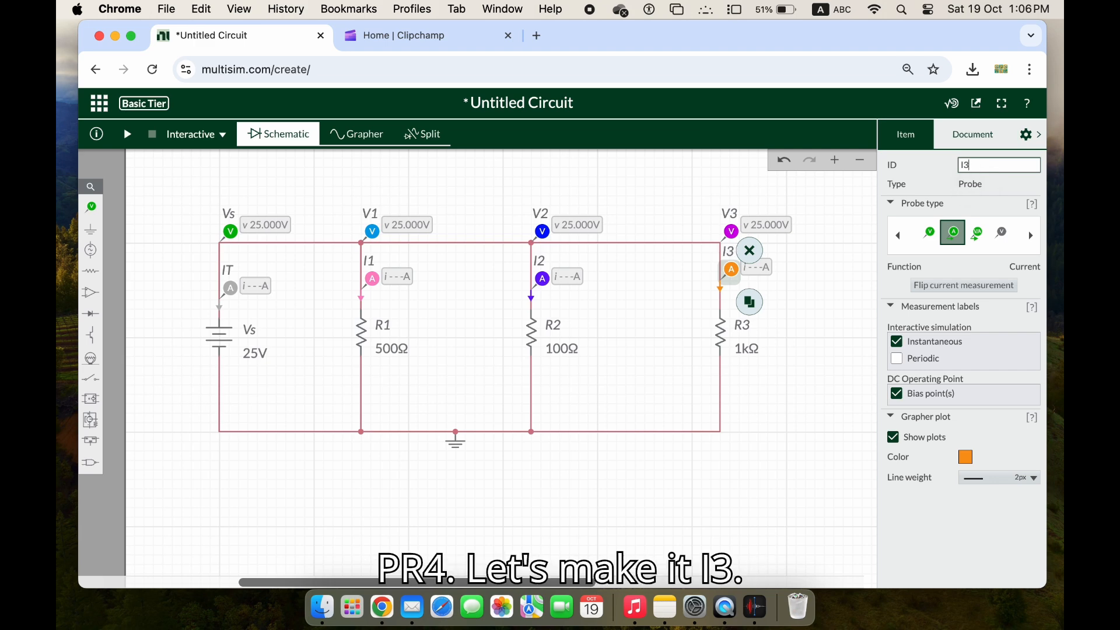
Run the interactive simulation to read the source and branch currents at IT, I1, I2 and I3, and stop it
click(317, 387)
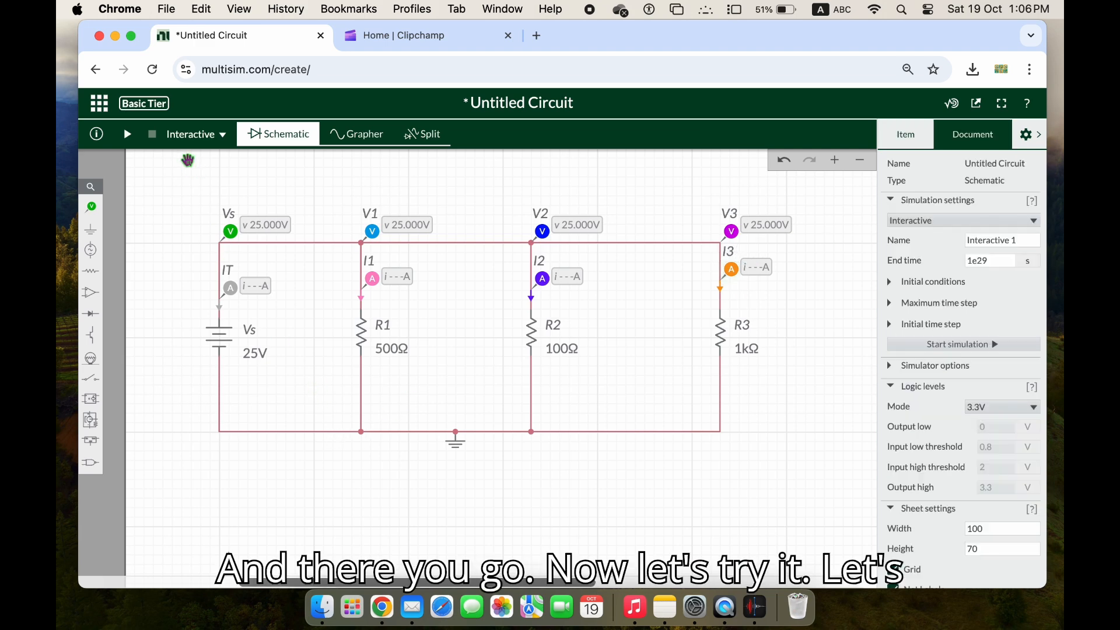
click(128, 135)
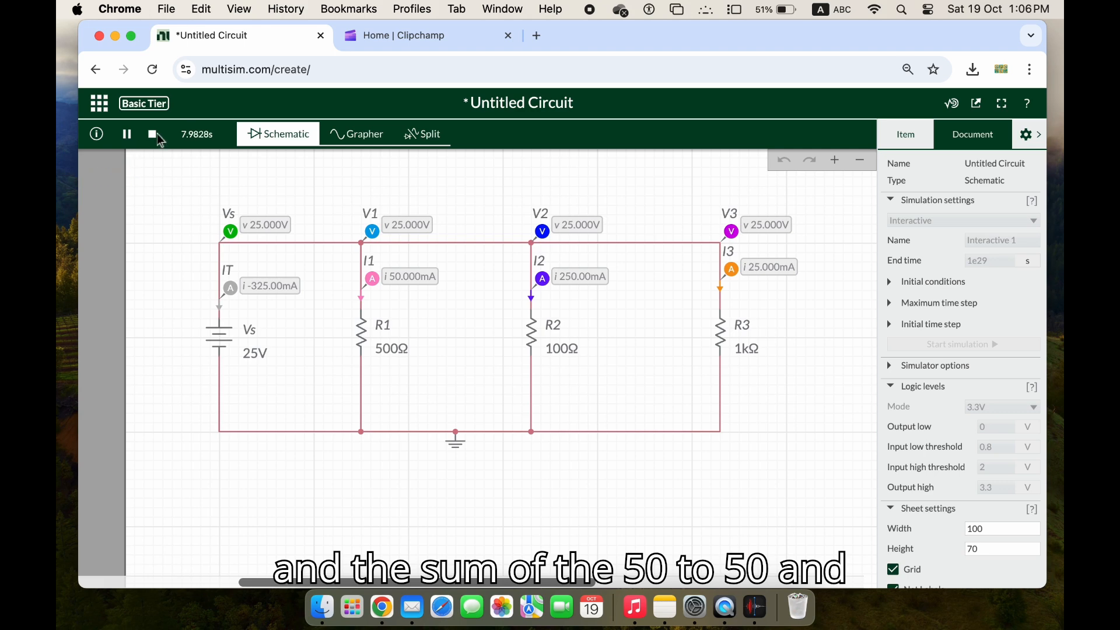
click(155, 135)
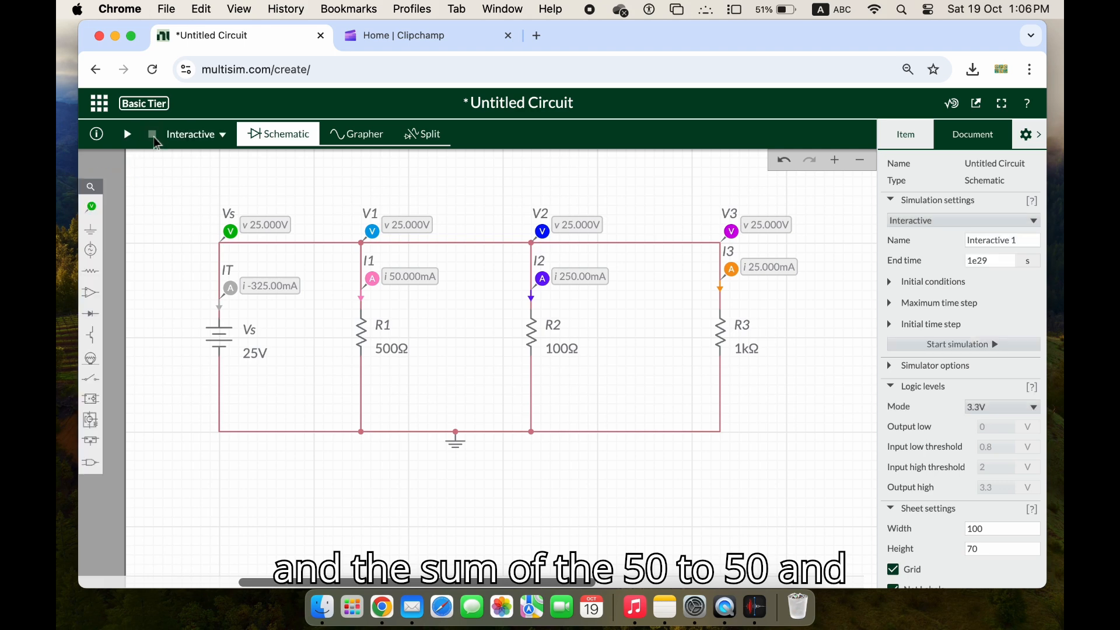
Add a current probe on the top wire between the source and R1, and run the simulation to read its current
click(100, 216)
click(184, 234)
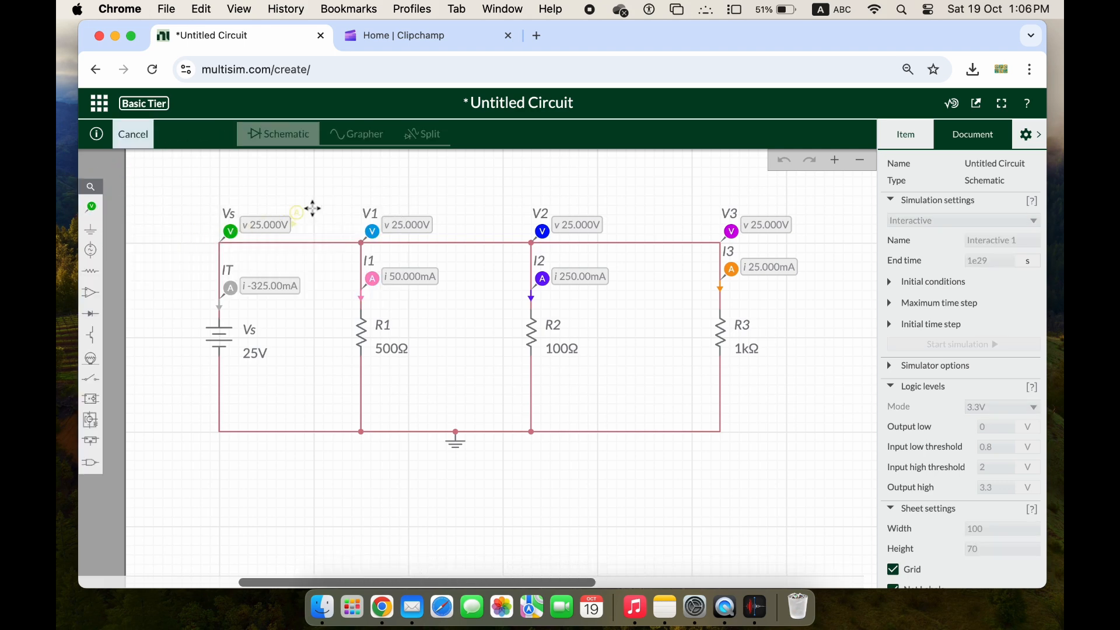
click(322, 226)
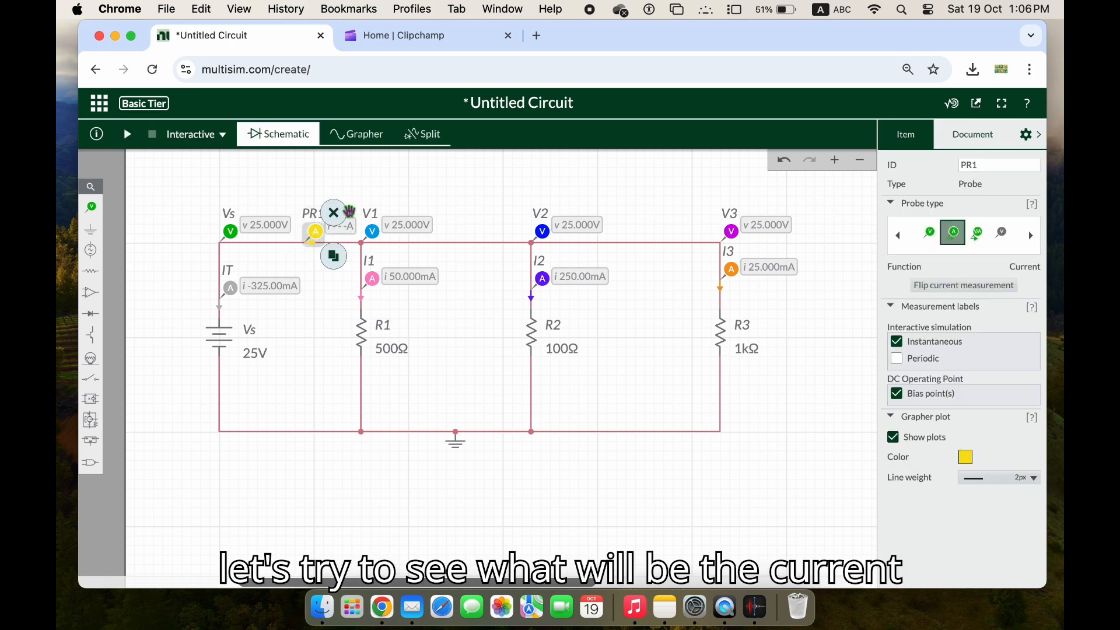
click(128, 135)
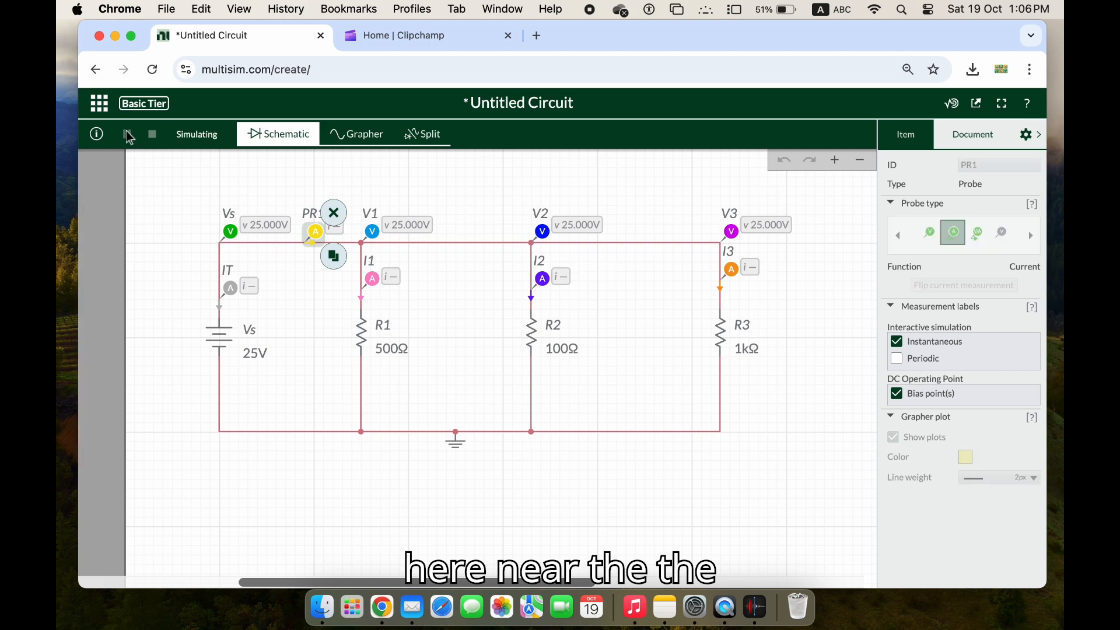
click(197, 202)
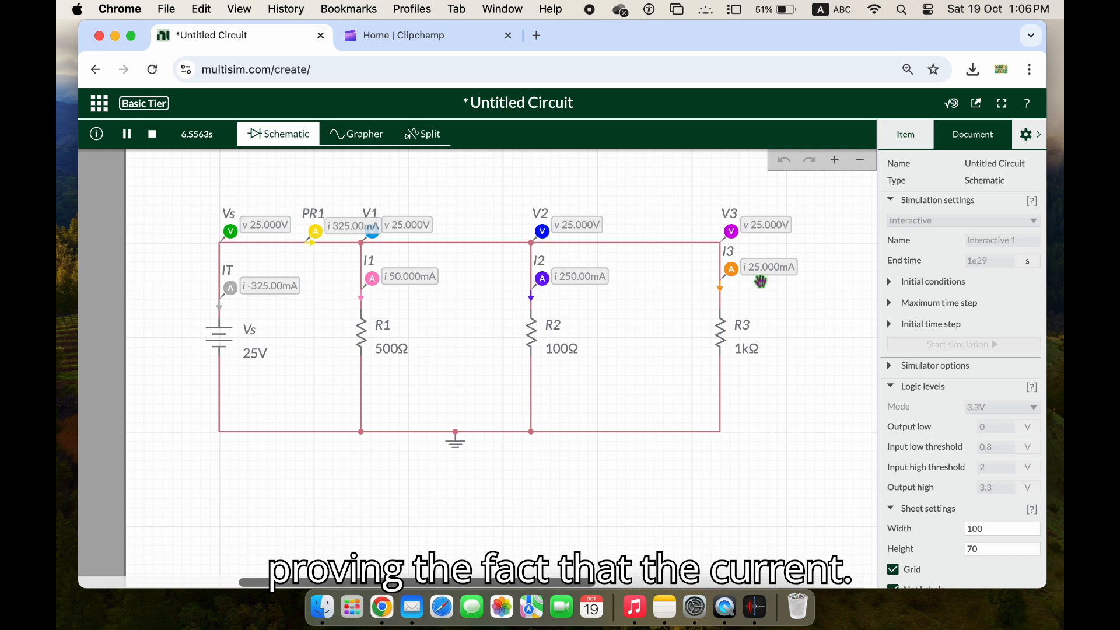
click(152, 135)
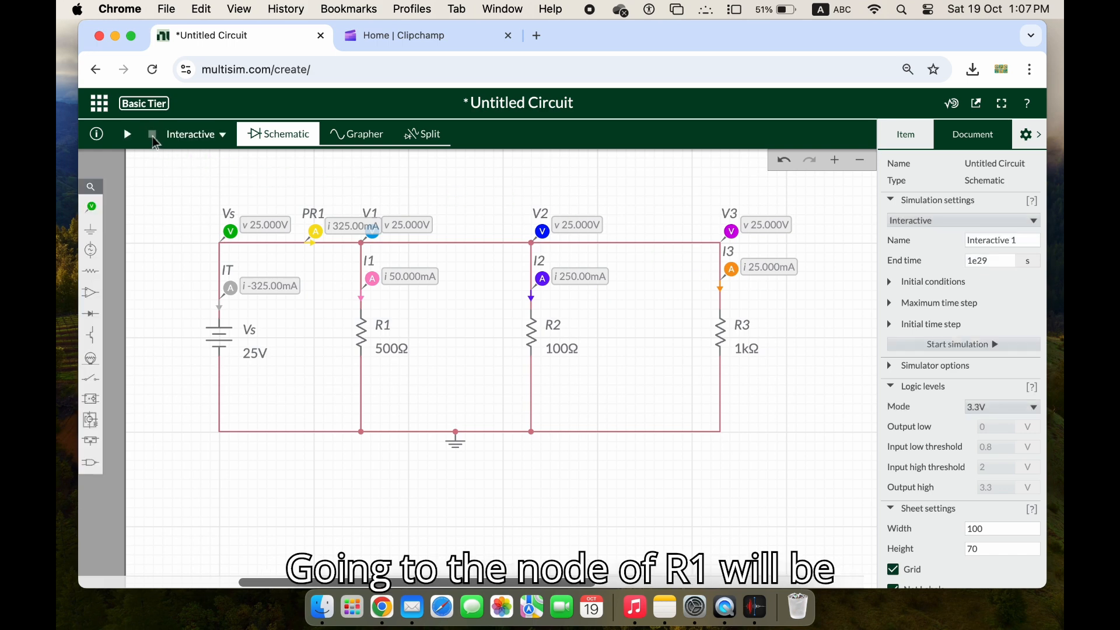
Add a current probe on the top wire between R1 and R2, and run the simulation to read its current
click(99, 216)
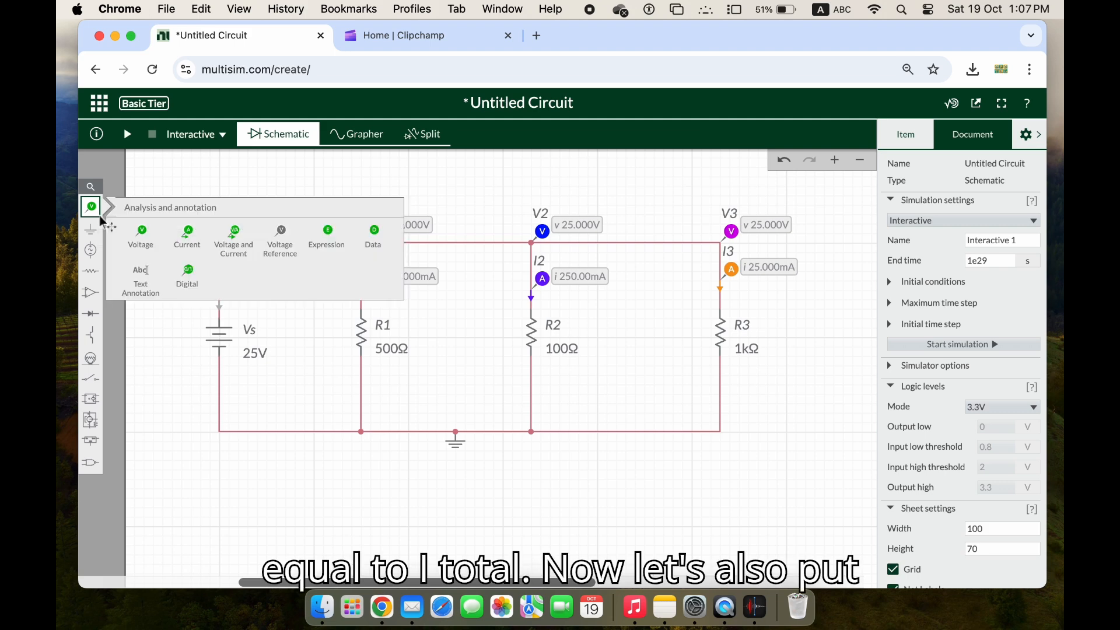
click(183, 234)
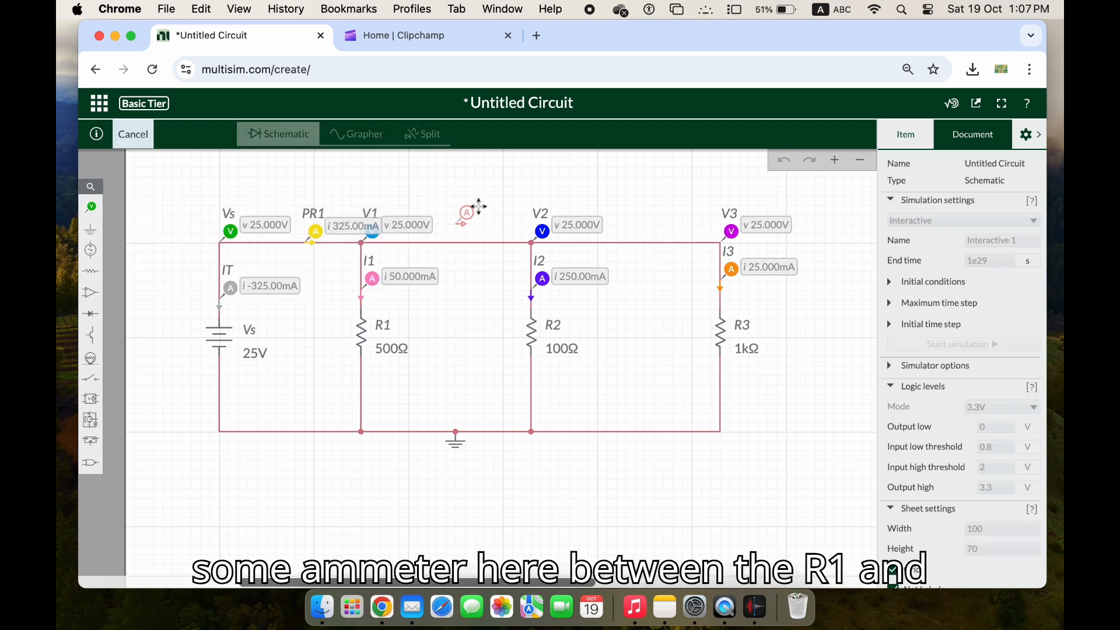
click(479, 228)
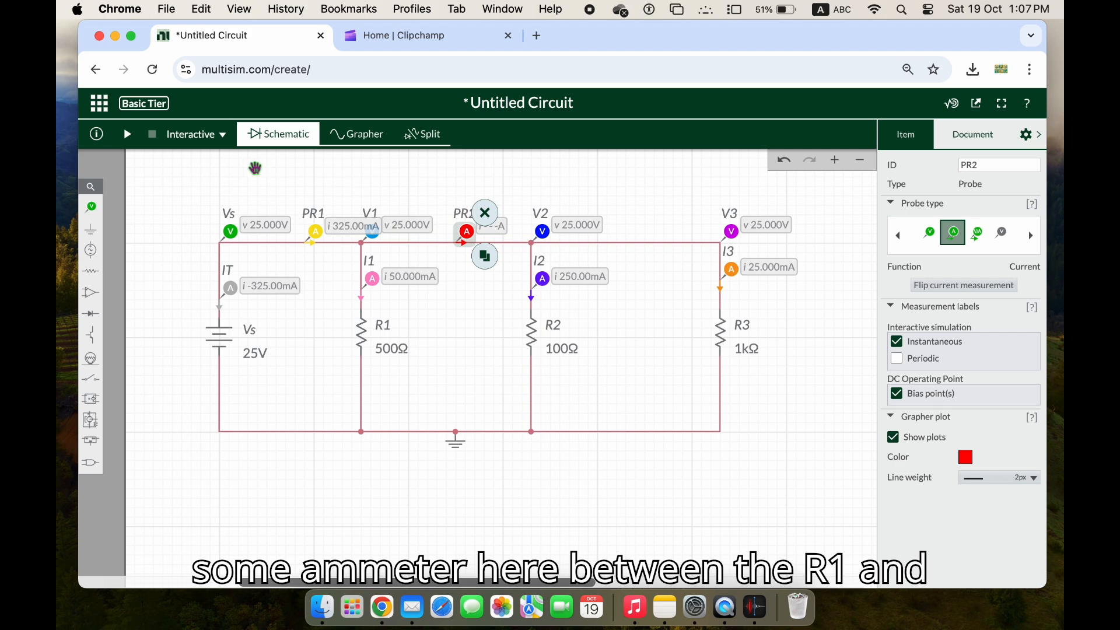
click(192, 156)
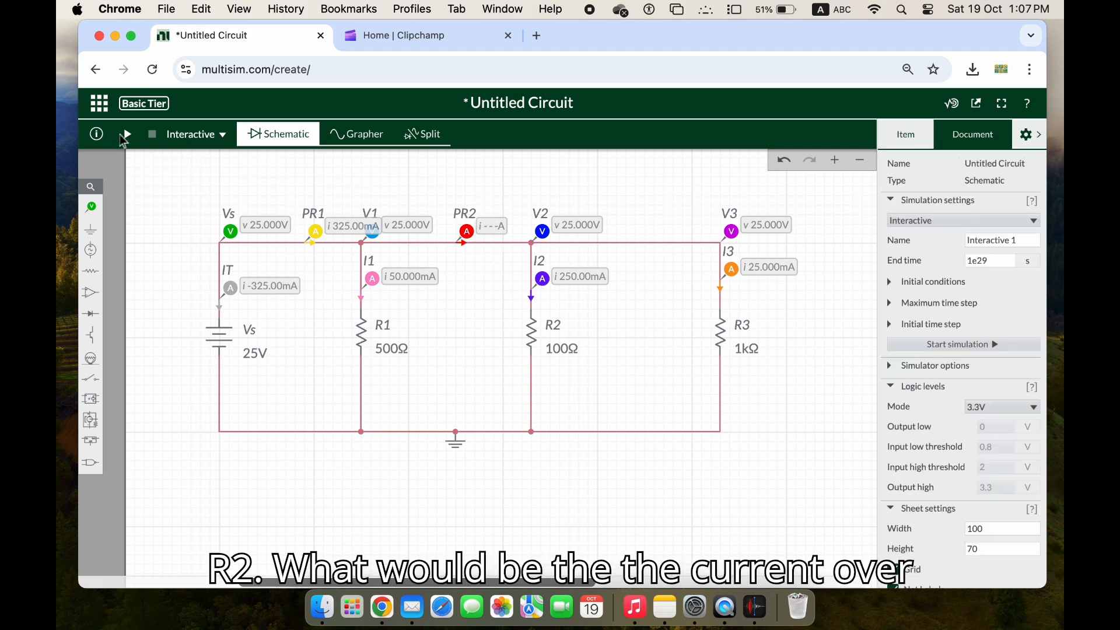
click(122, 138)
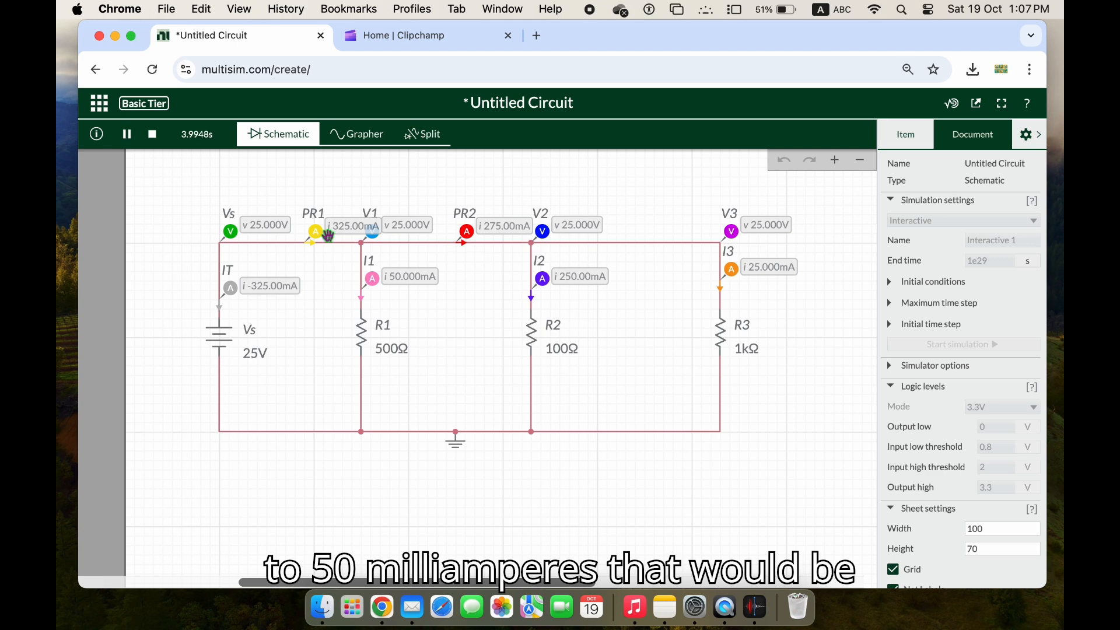
click(153, 135)
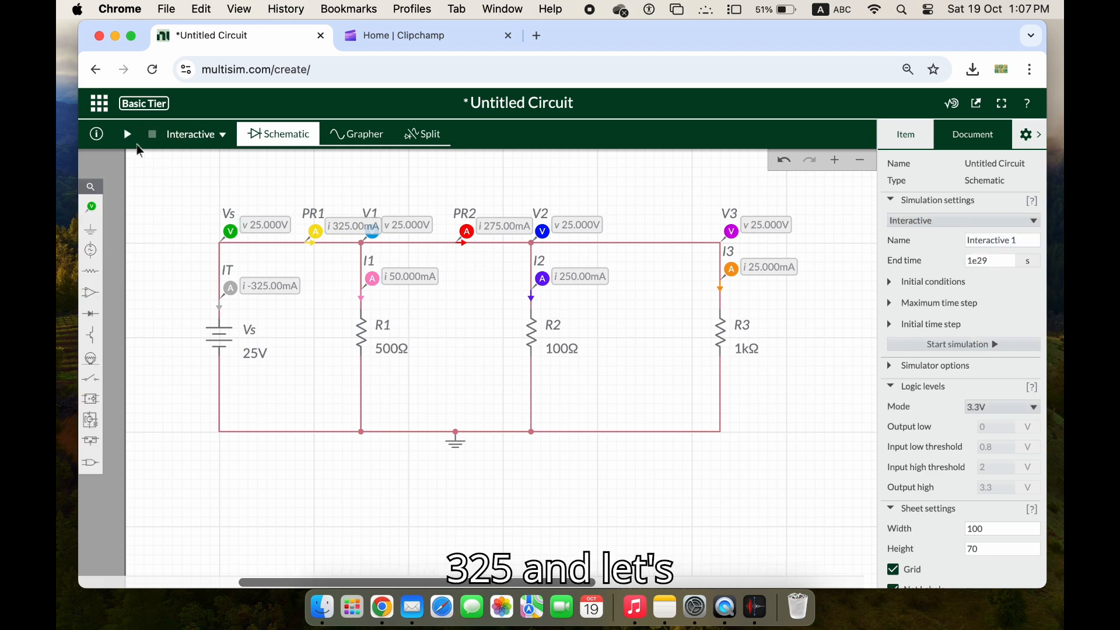
Add a current probe on the top wire between R2 and R3, and run the simulation to read its current
click(91, 214)
click(186, 239)
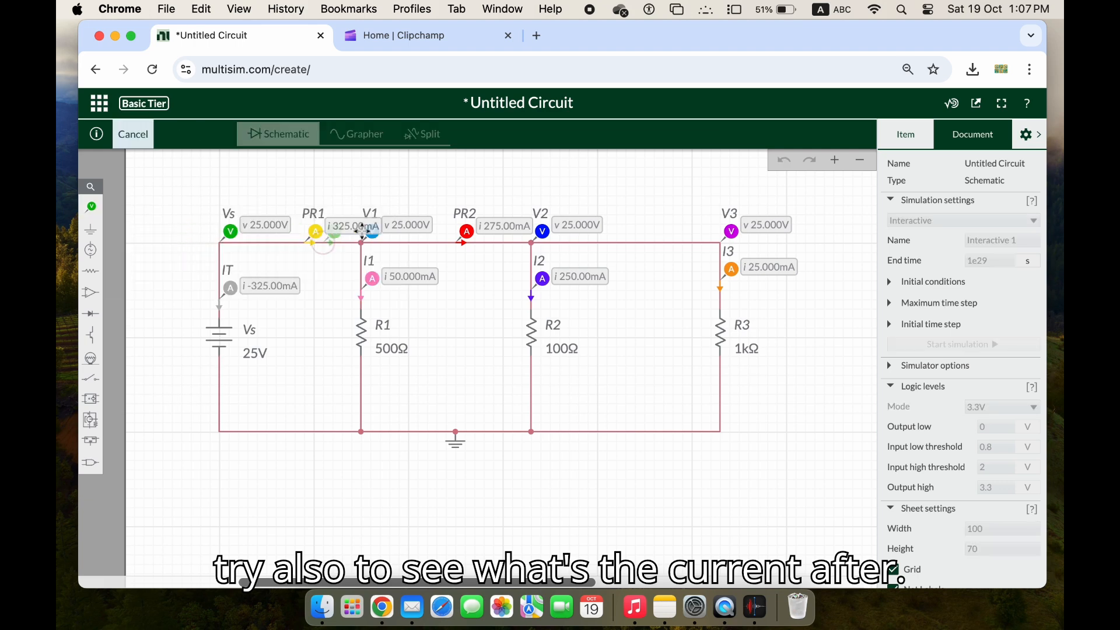
click(667, 231)
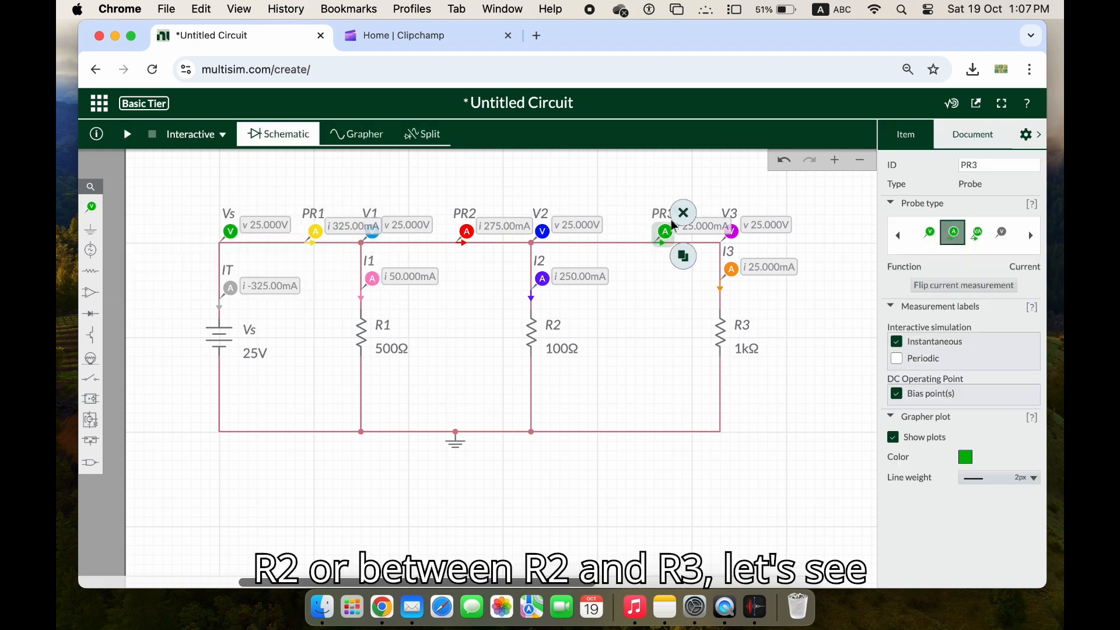
click(127, 134)
click(646, 301)
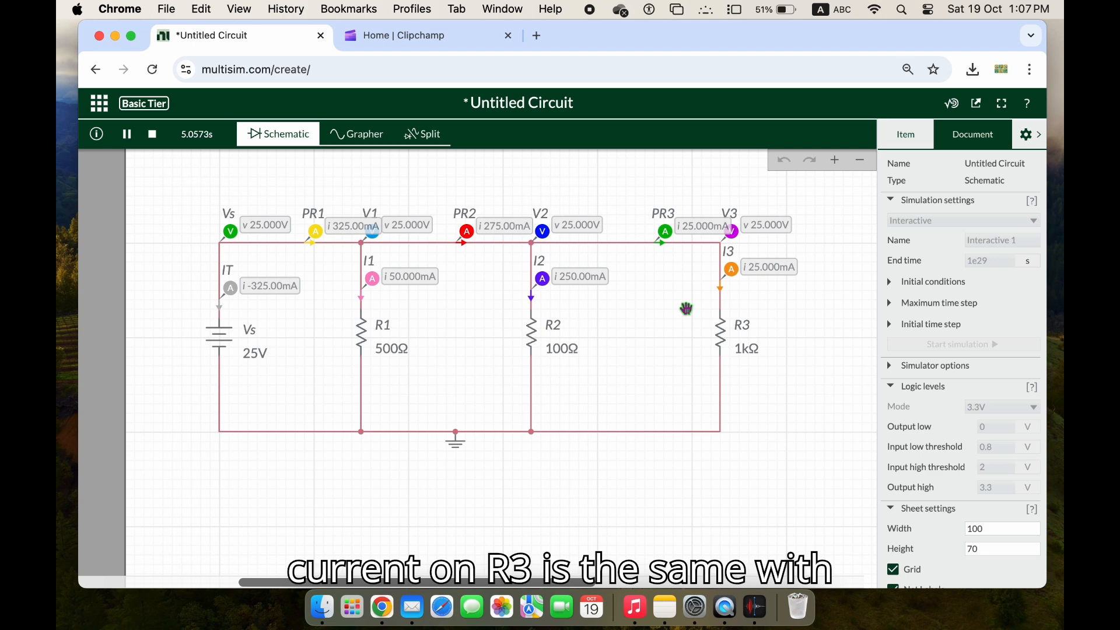
click(152, 135)
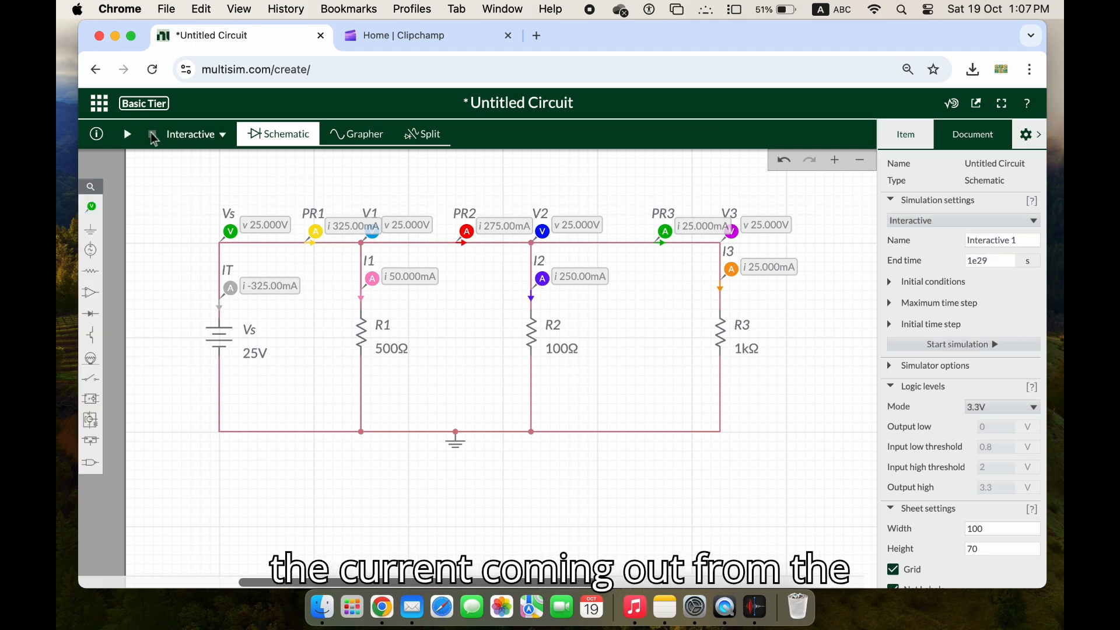
click(97, 215)
click(189, 242)
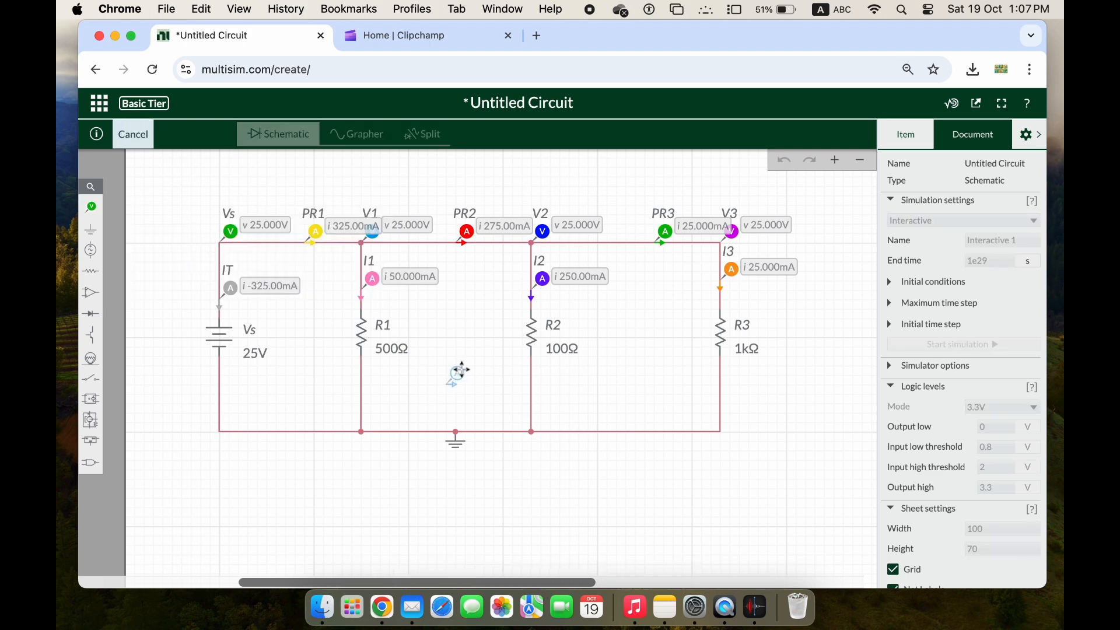
click(620, 410)
click(620, 409)
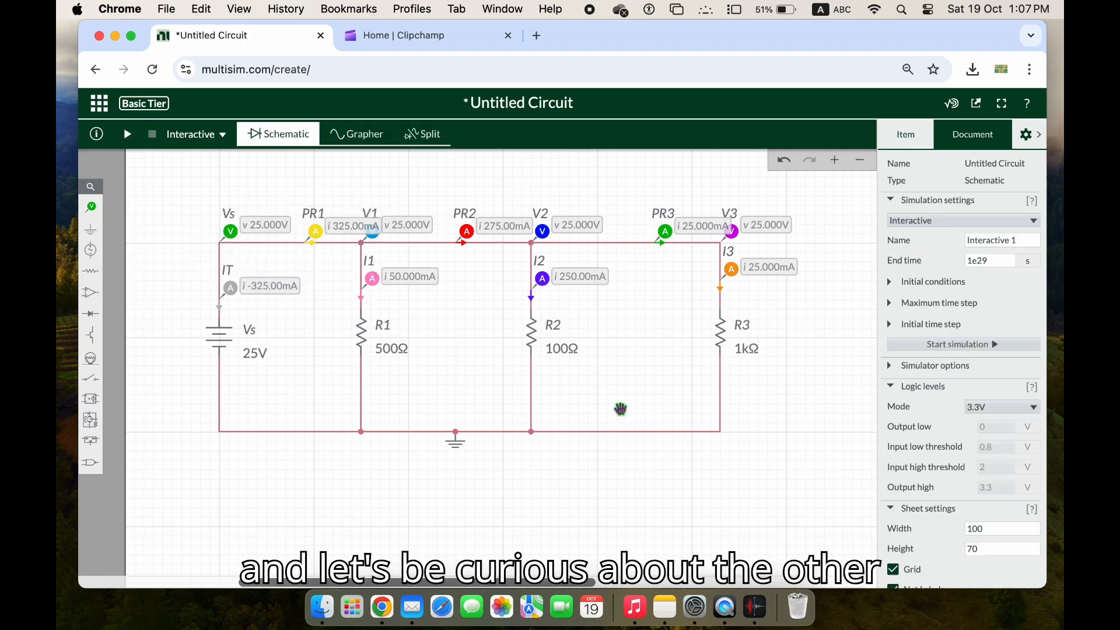
Add a current probe on the bottom wire between R2 and R3, run the simulation to read its current, and stop it
click(94, 211)
click(183, 238)
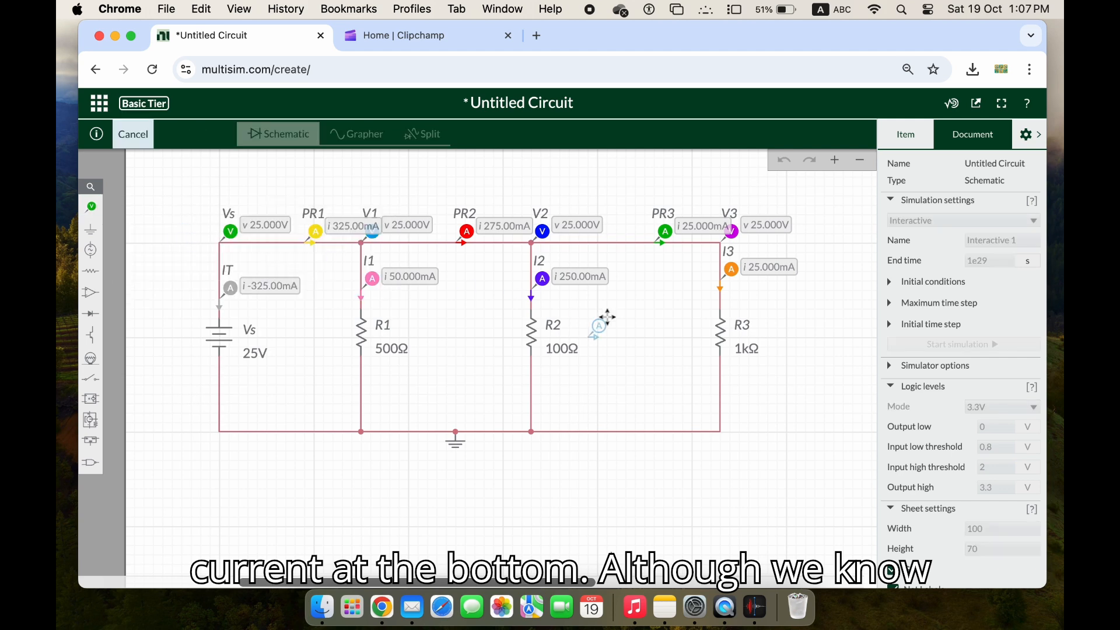
click(635, 413)
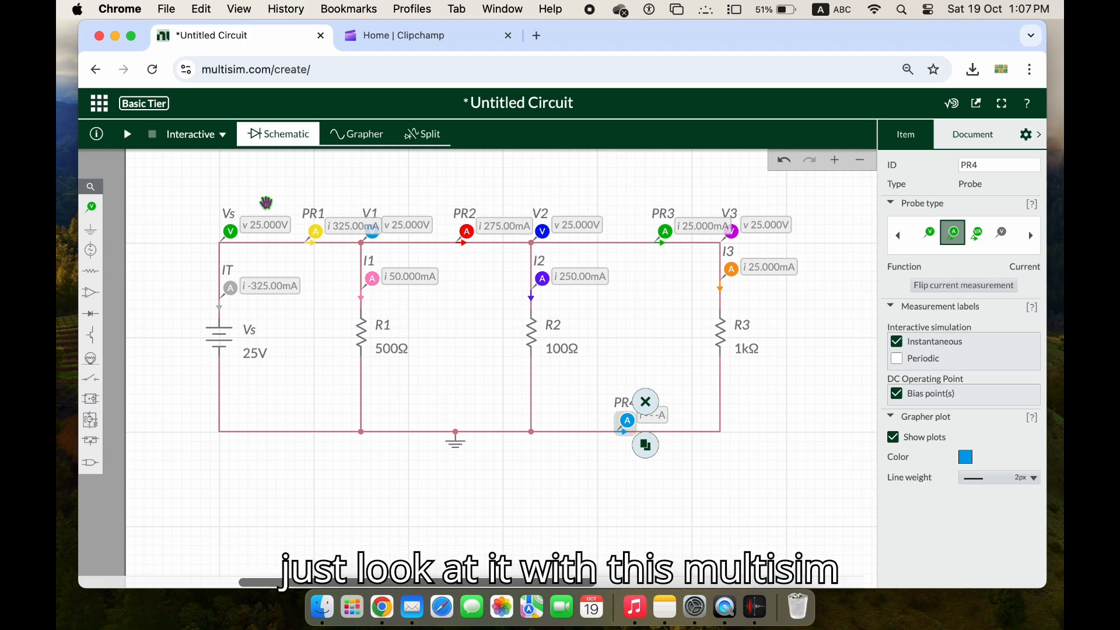
click(129, 135)
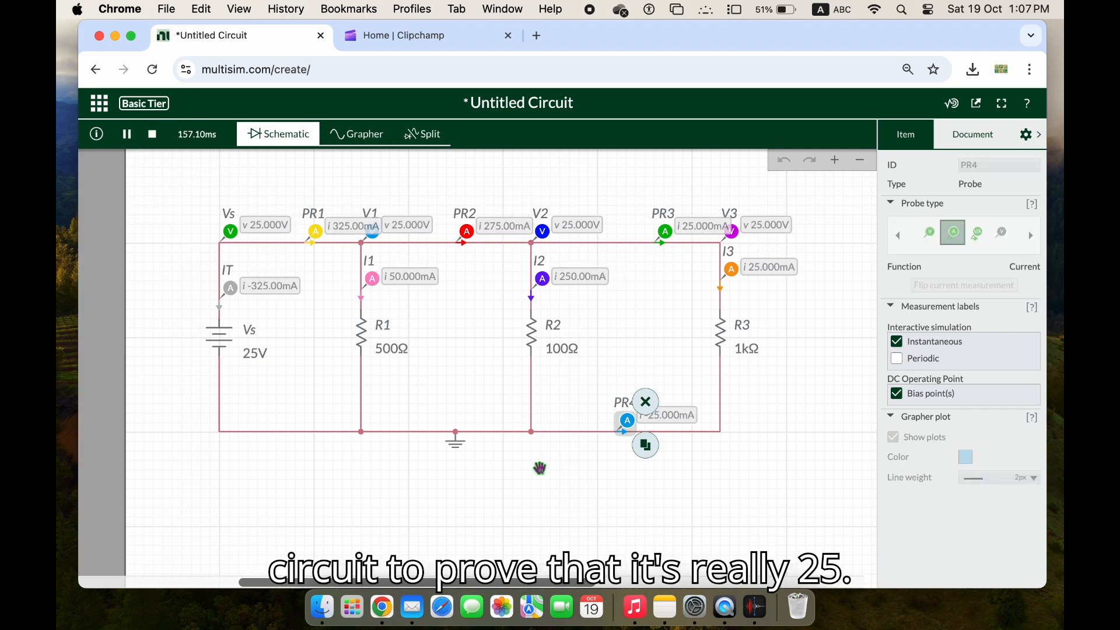
click(573, 476)
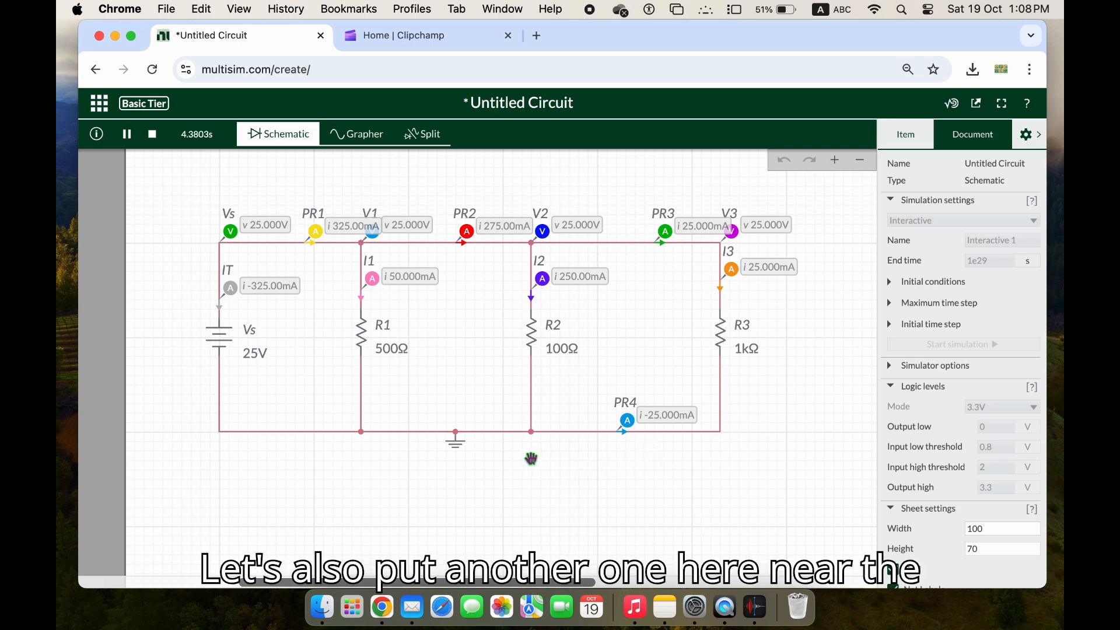
click(152, 135)
Add a current probe on the bottom wire between the ground and R2, run the simulation to read its current, and stop it
click(91, 206)
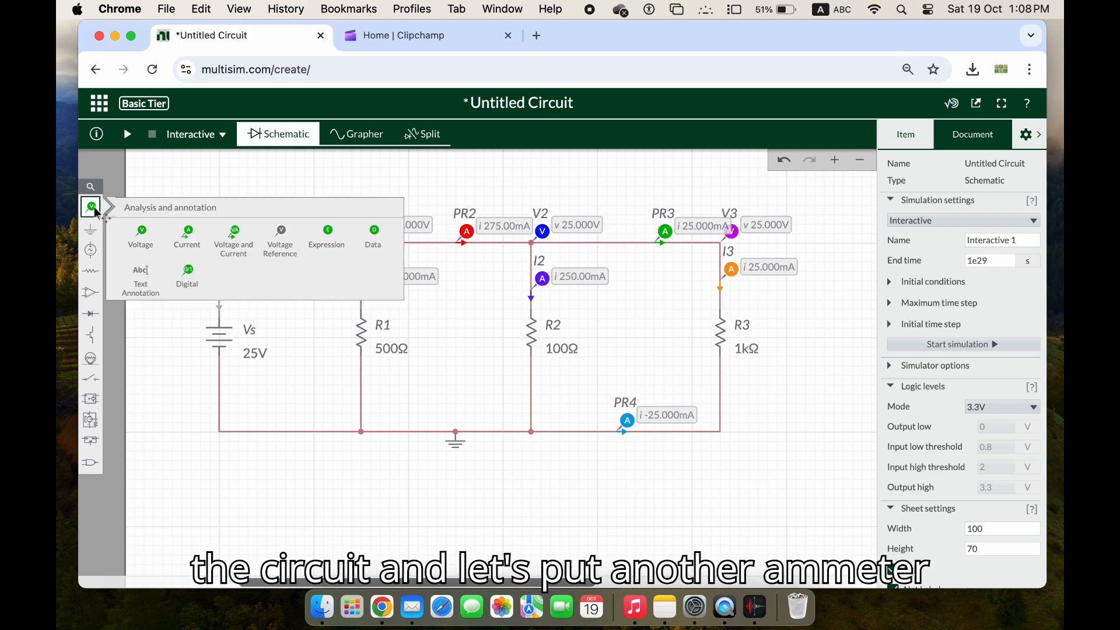
click(183, 238)
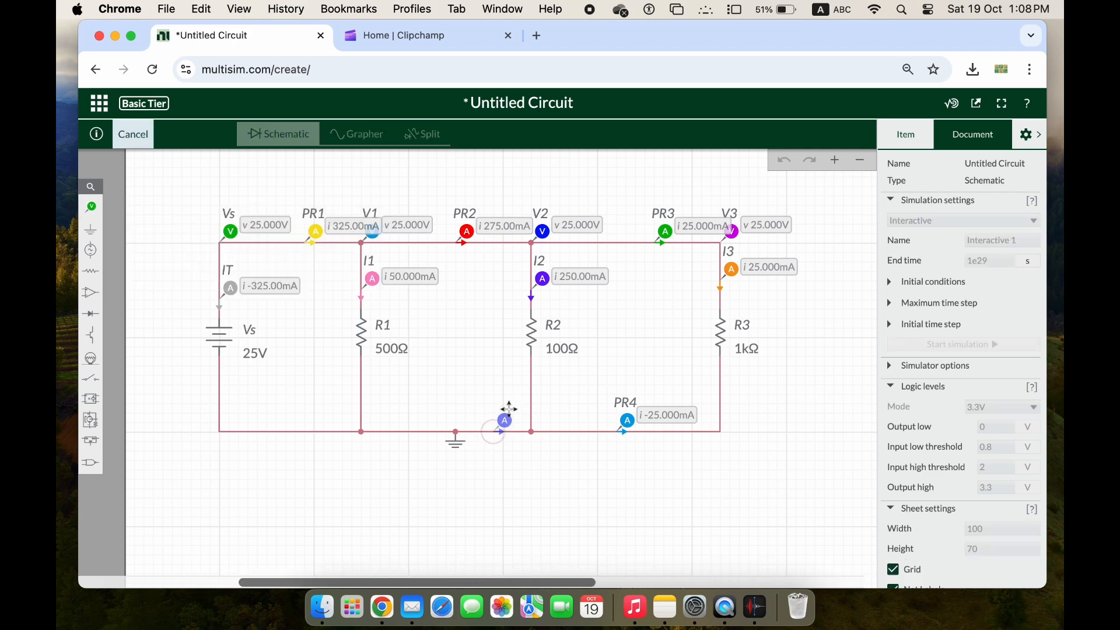
click(508, 410)
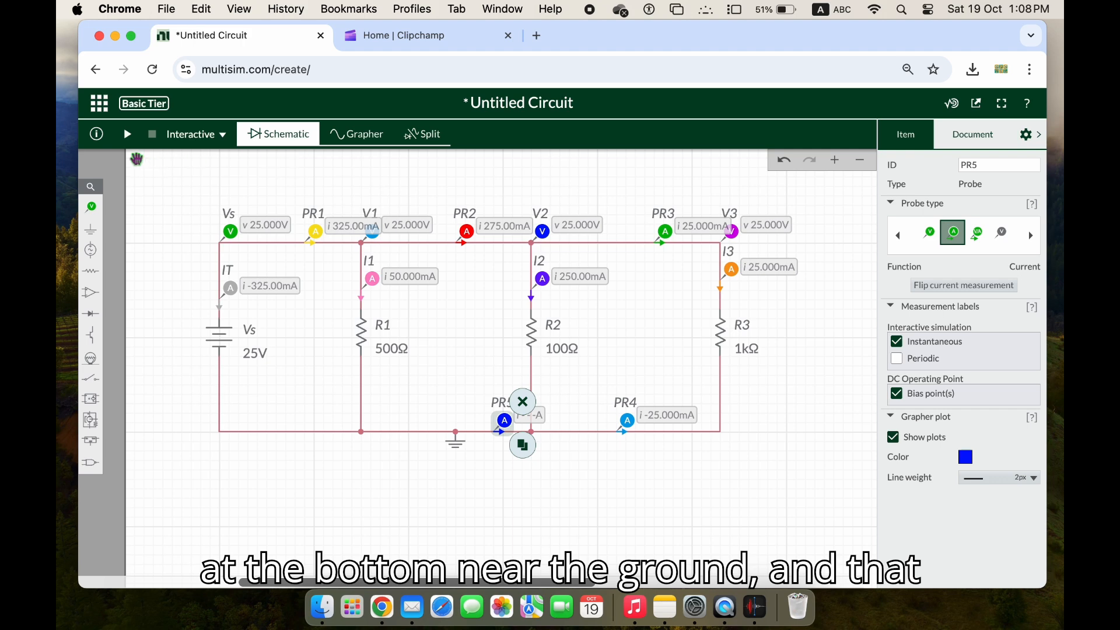
click(127, 134)
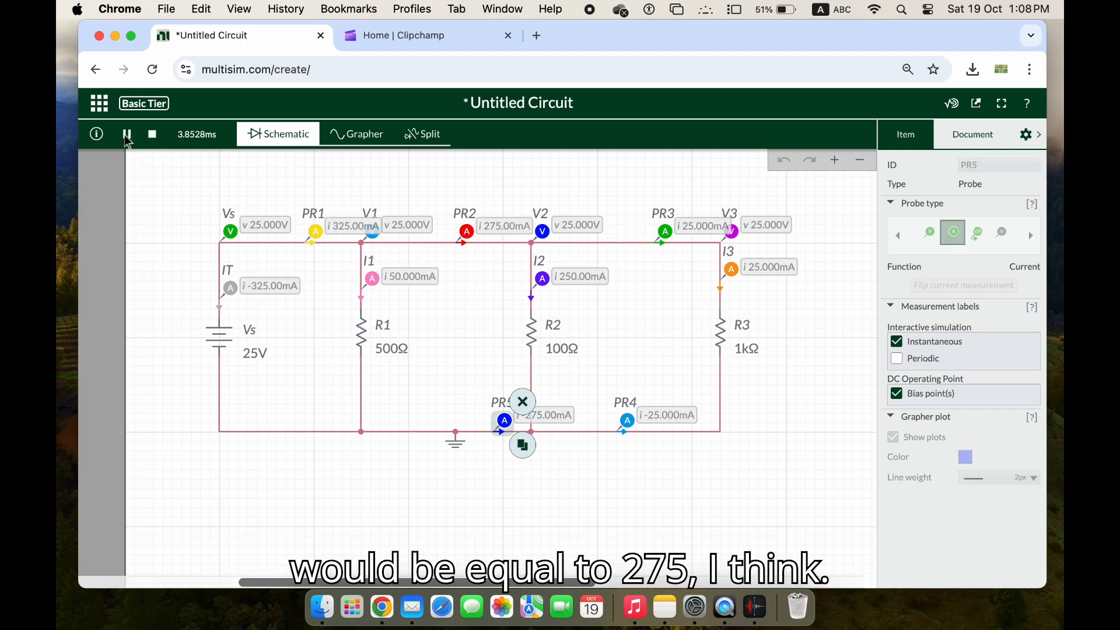
click(445, 478)
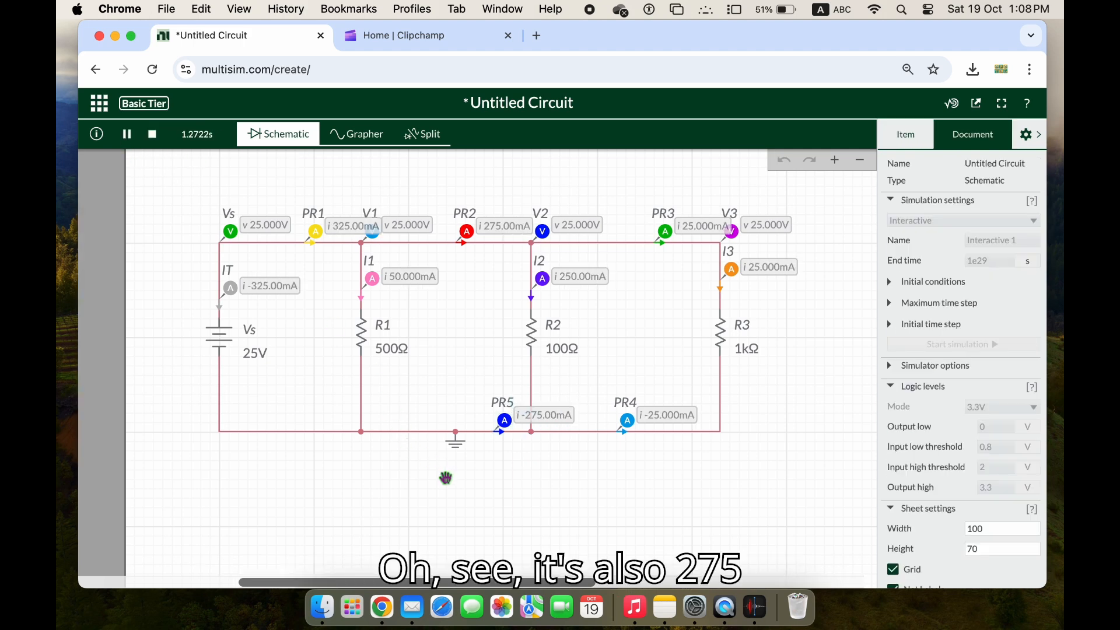
click(153, 134)
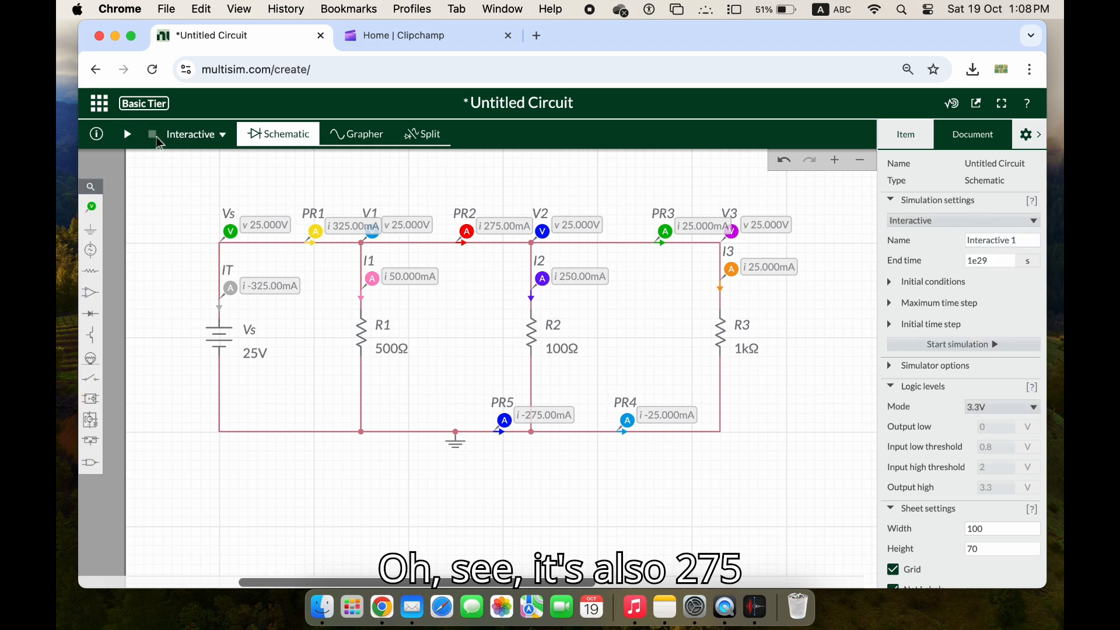
Add a current probe on the bottom wire between the source and R1, run the simulation to compare all node currents, and stop it
click(92, 209)
click(178, 247)
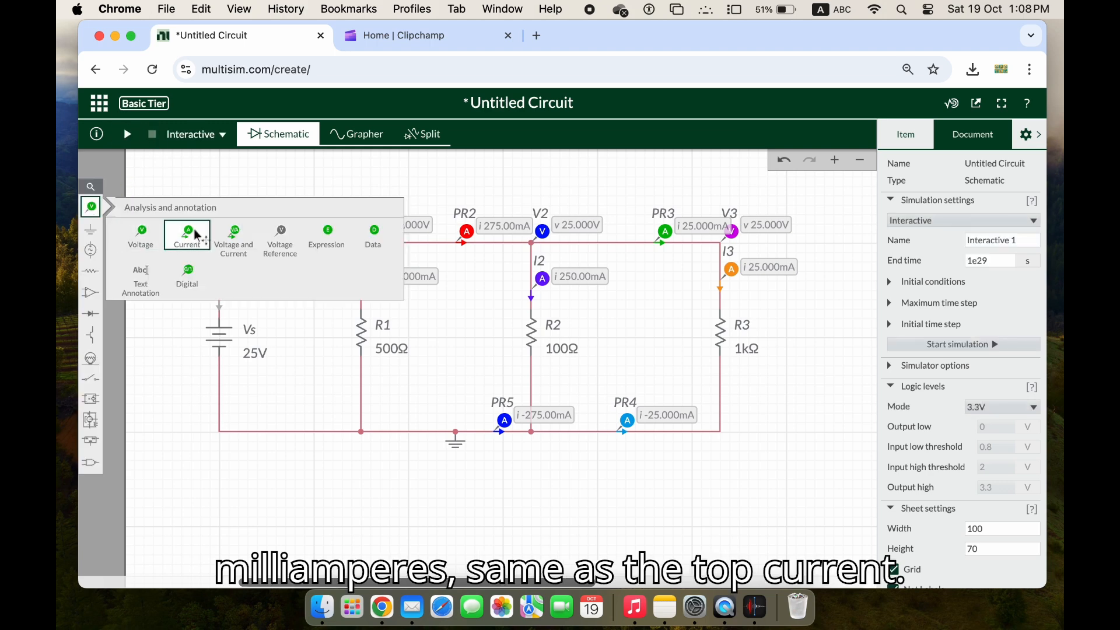
click(300, 416)
click(224, 482)
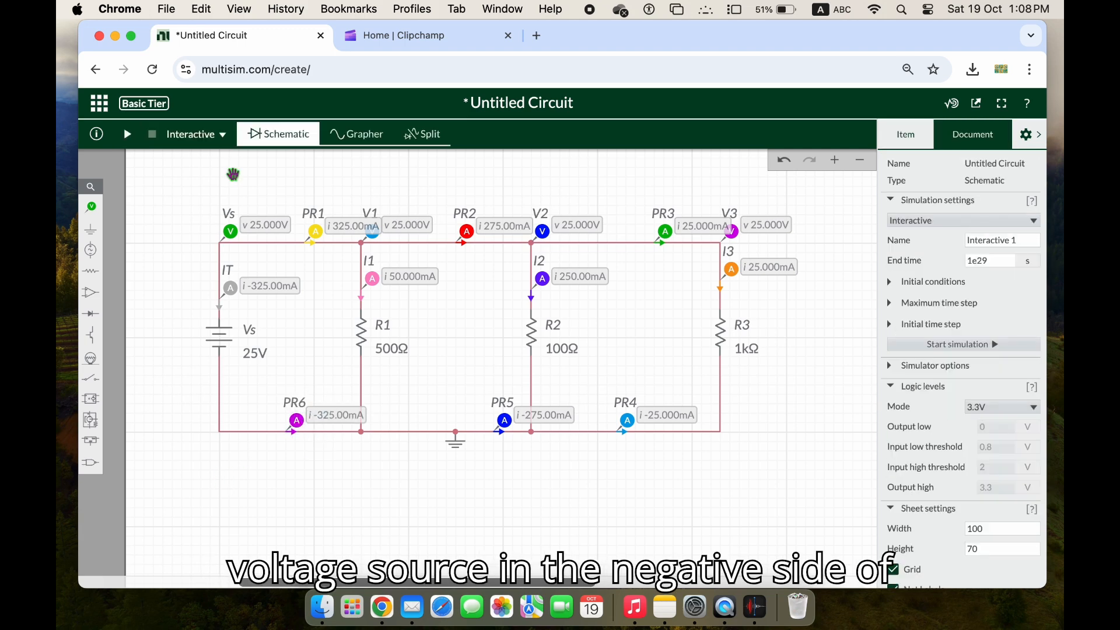
click(127, 135)
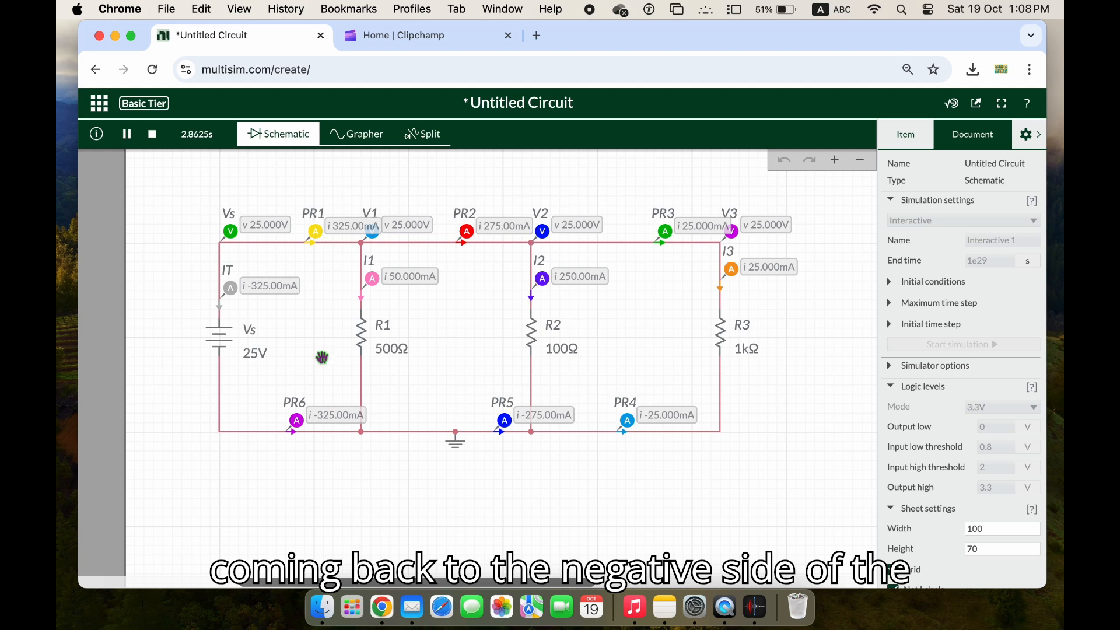
scroll(216, 382, down, 4)
scroll(215, 383, right, 3)
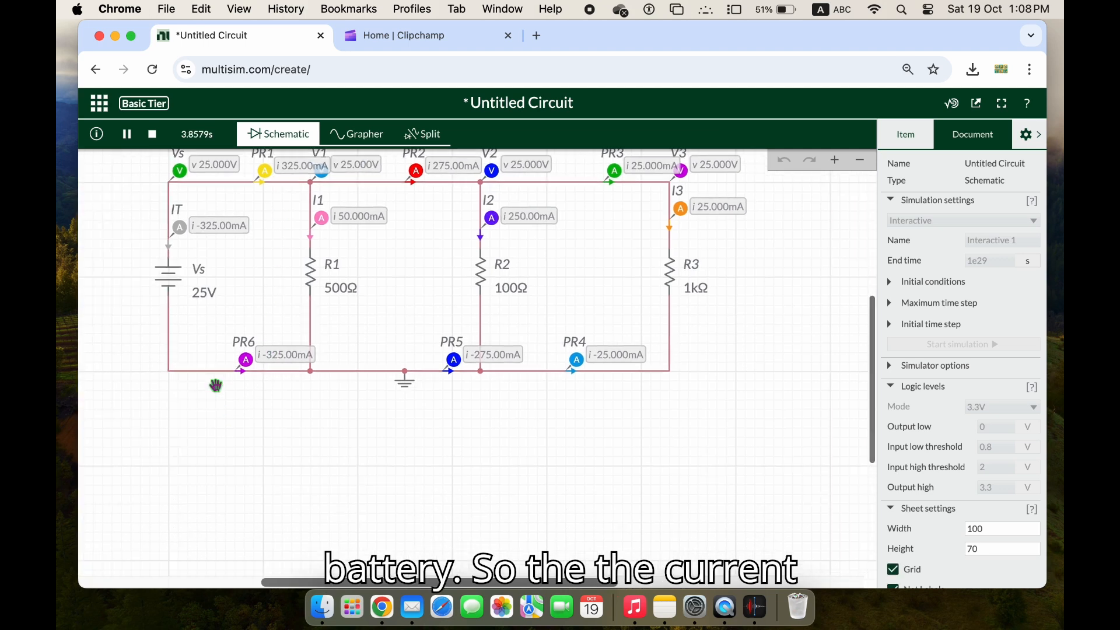
drag(272, 428, 381, 562)
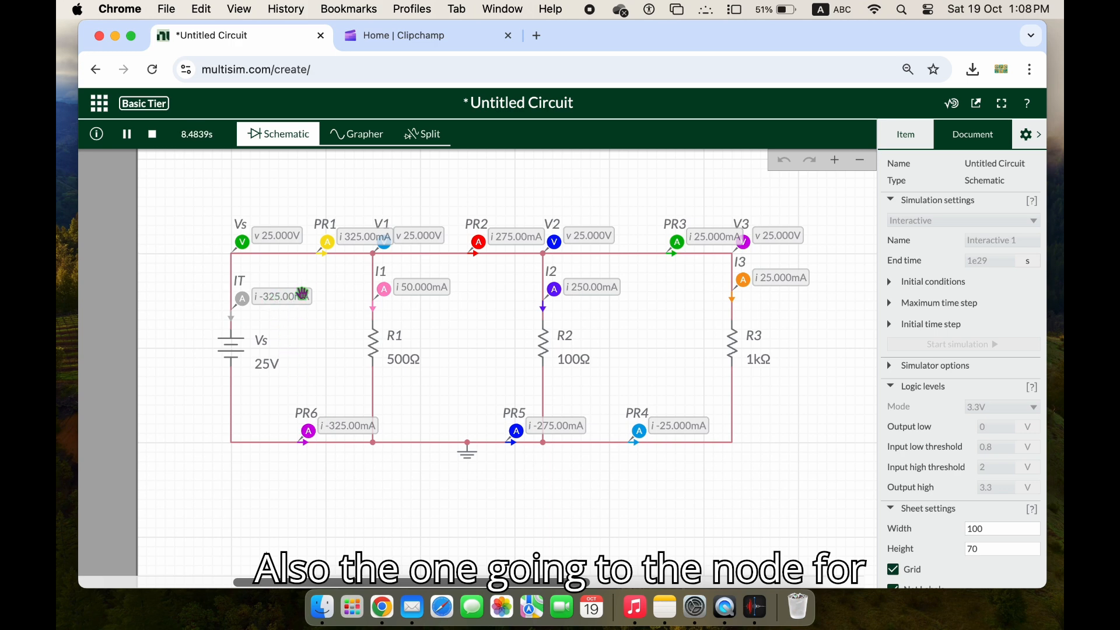
click(154, 137)
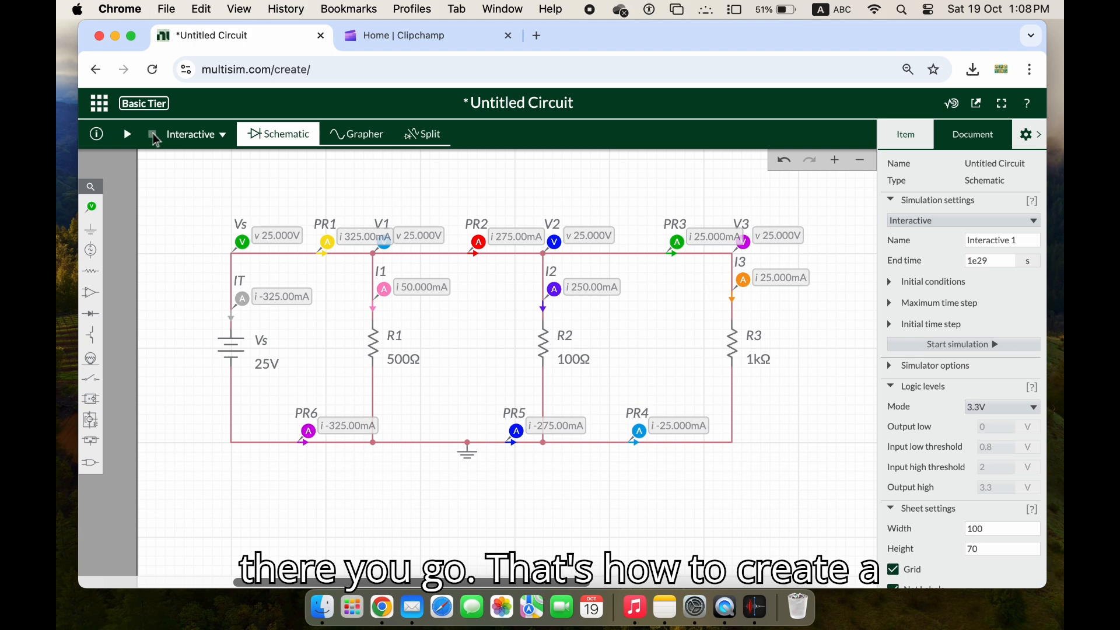